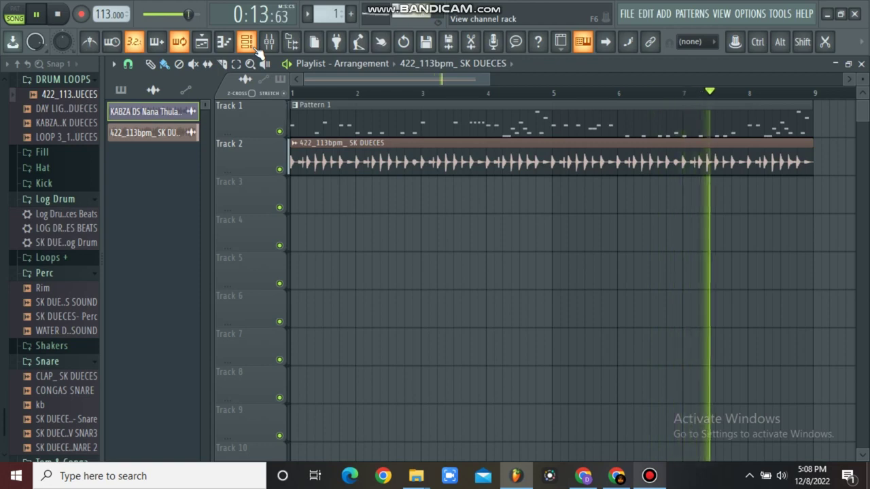
Stop playback and add a new Sytrus synth channel to the project.
{"action": "key", "text": "space"}
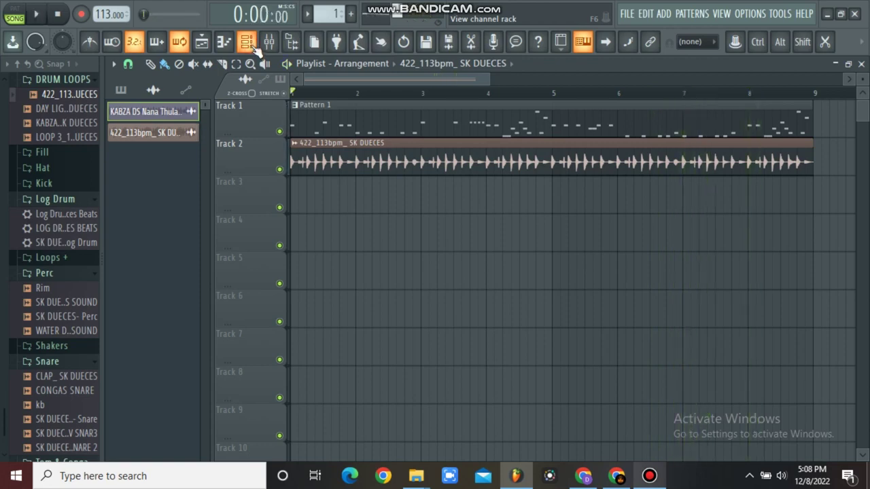
{"action": "left_click", "coordinate": [245, 42]}
{"action": "left_click", "coordinate": [232, 286]}
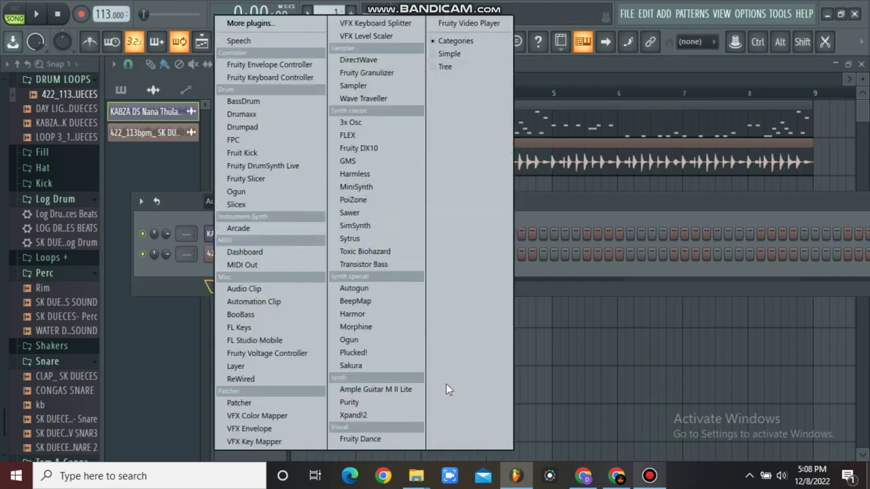
{"action": "left_click", "coordinate": [393, 238]}
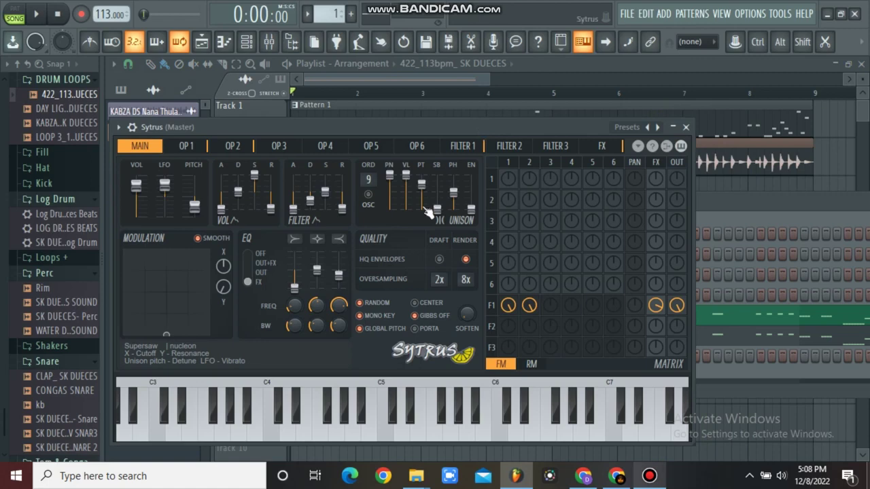
Load the Sinister preset in Sytrus, step back through the pad presets to Paleolith, and close the synth window.
{"action": "left_click_drag", "start_coordinate": [643, 127], "coordinate": [743, 125]}
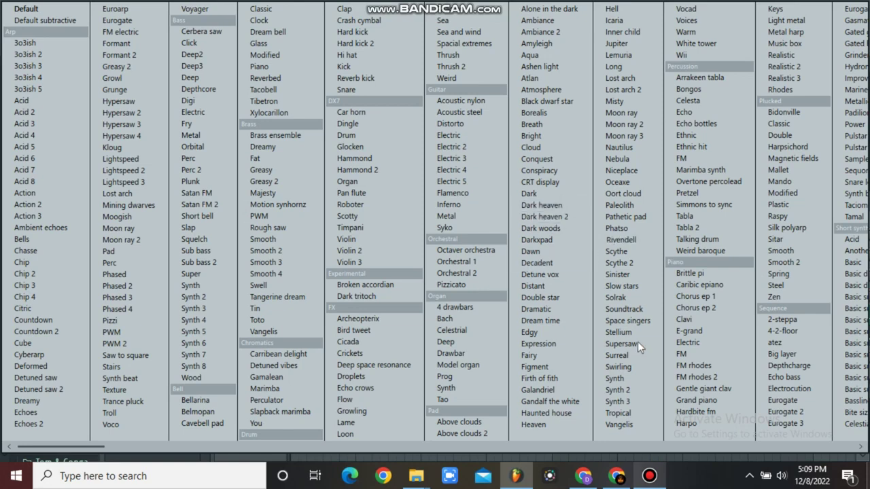
{"action": "left_click", "coordinate": [627, 279]}
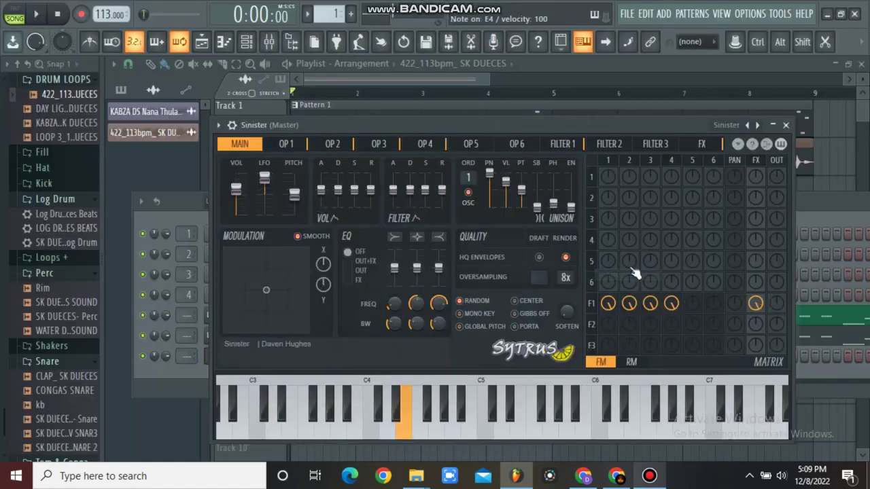
{"action": "left_click", "coordinate": [758, 126]}
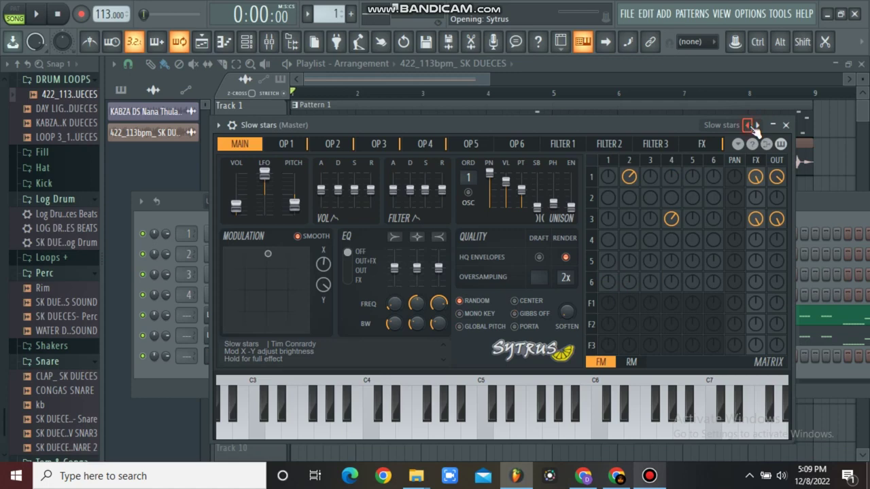
{"action": "left_click", "coordinate": [754, 127]}
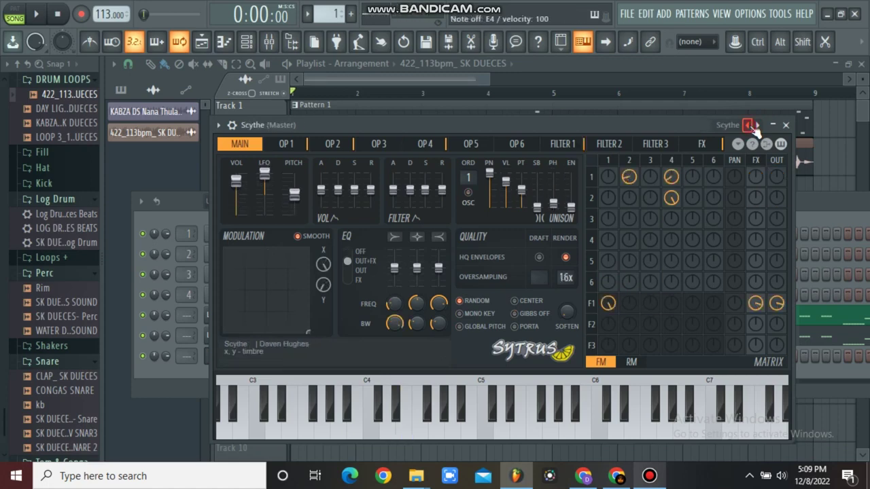
{"action": "left_click", "coordinate": [756, 126]}
{"action": "left_click", "coordinate": [755, 126]}
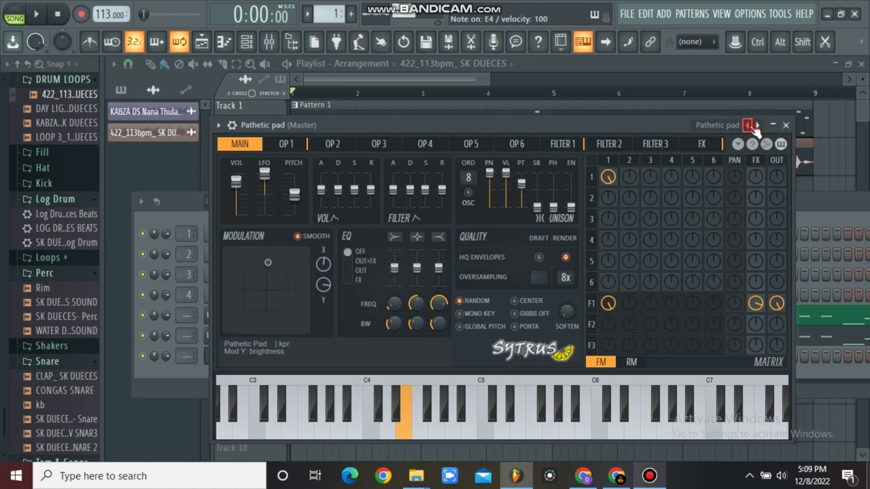
{"action": "left_click", "coordinate": [755, 127]}
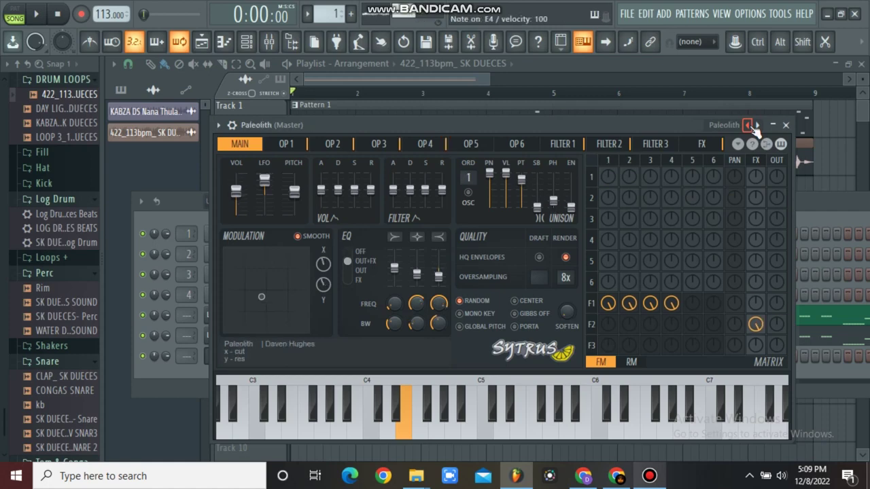
{"action": "left_click", "coordinate": [785, 123]}
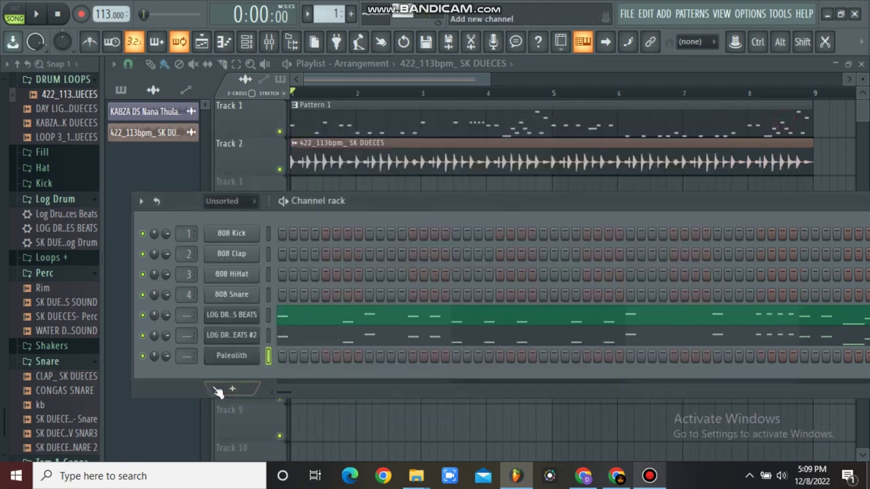
Clone the Paleolith channel and close the copy's synth window.
{"action": "left_click", "coordinate": [240, 360]}
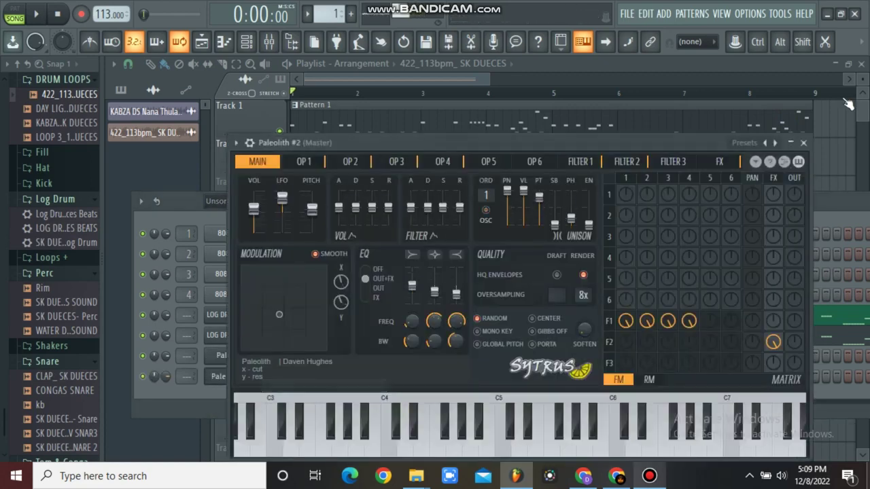
{"action": "left_click", "coordinate": [803, 144]}
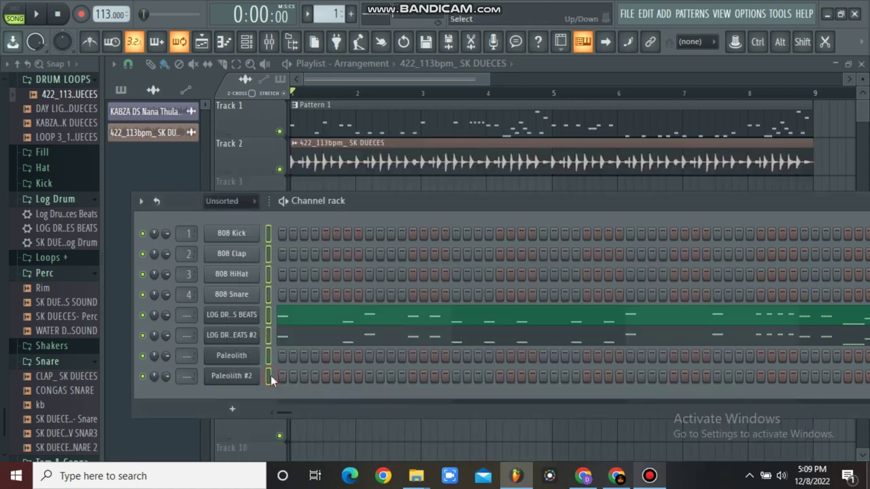
{"action": "left_click", "coordinate": [271, 376]}
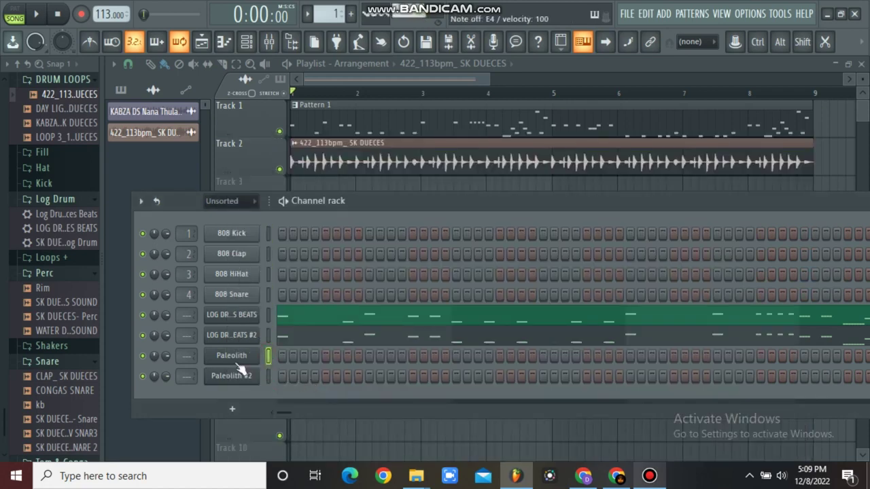
Draw a D4 note from bar 1 to bar 5 in the Paleolith piano roll, lower its velocity and play it.
{"action": "right_click", "coordinate": [236, 362]}
{"action": "mouse_move", "coordinate": [294, 375]}
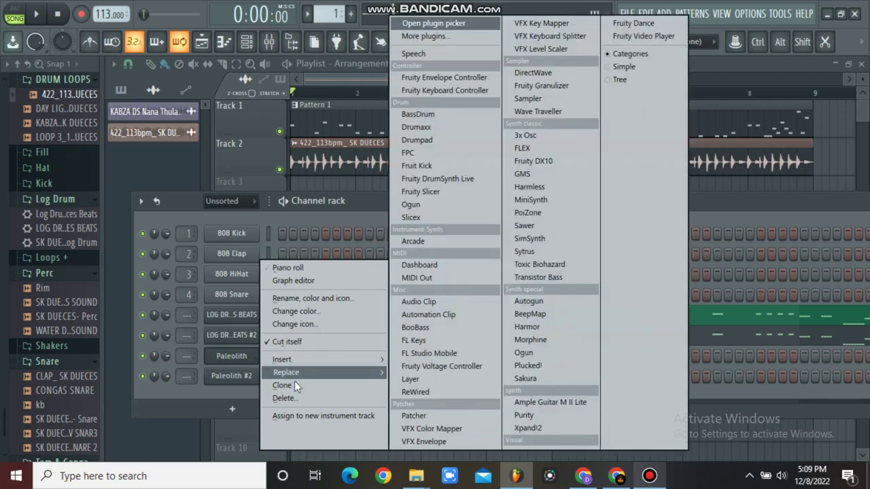
{"action": "left_click", "coordinate": [321, 267]}
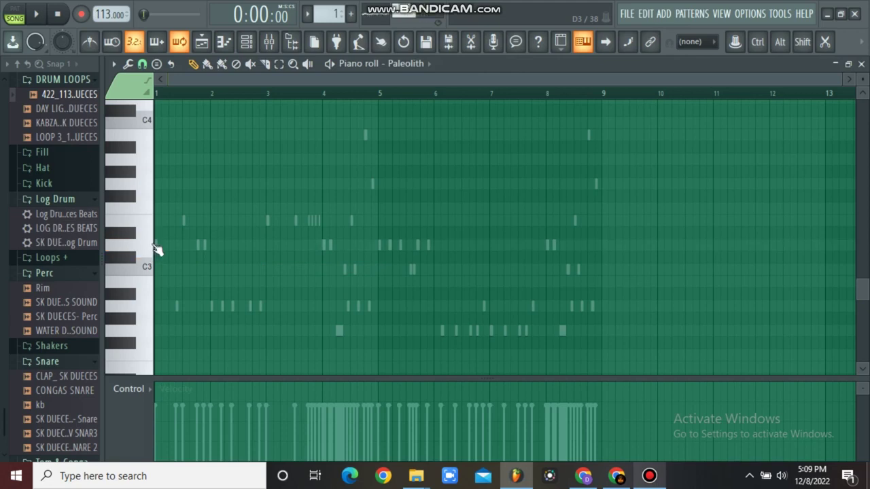
{"action": "scroll", "coordinate": [231, 308], "scroll_direction": "up", "scroll_amount": 5}
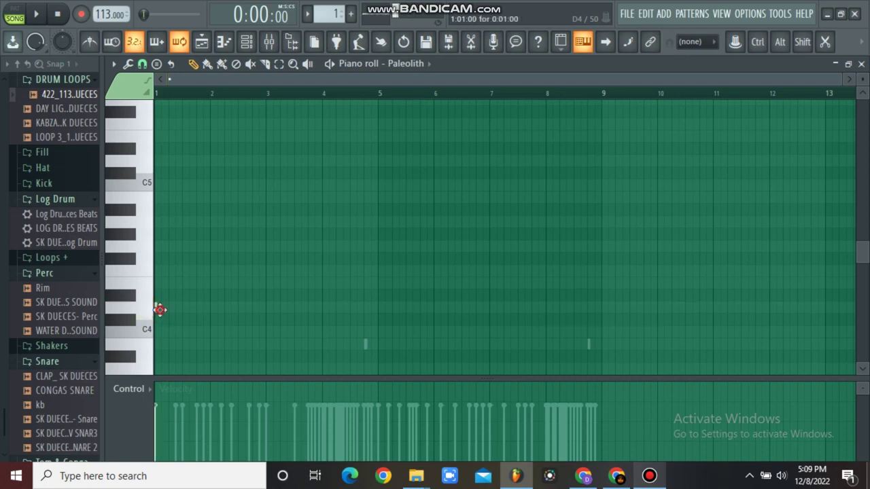
{"action": "left_click_drag", "start_coordinate": [160, 310], "coordinate": [169, 310]}
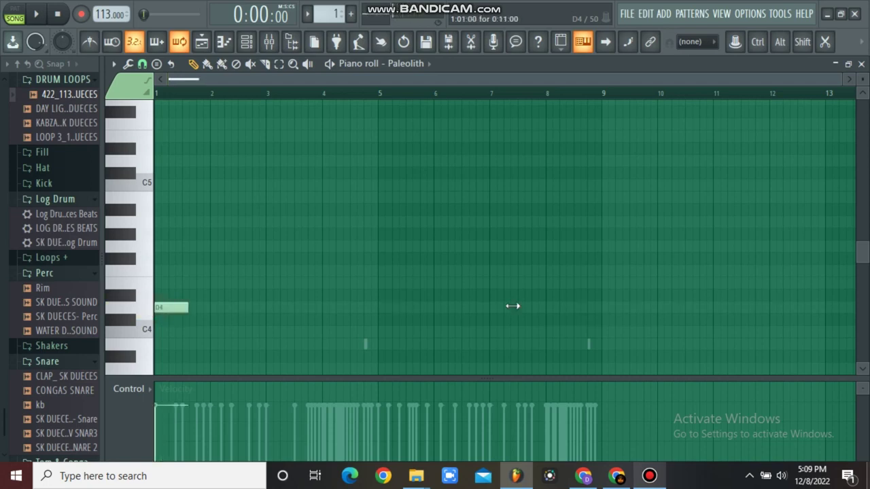
{"action": "left_click_drag", "start_coordinate": [512, 306], "coordinate": [370, 317]}
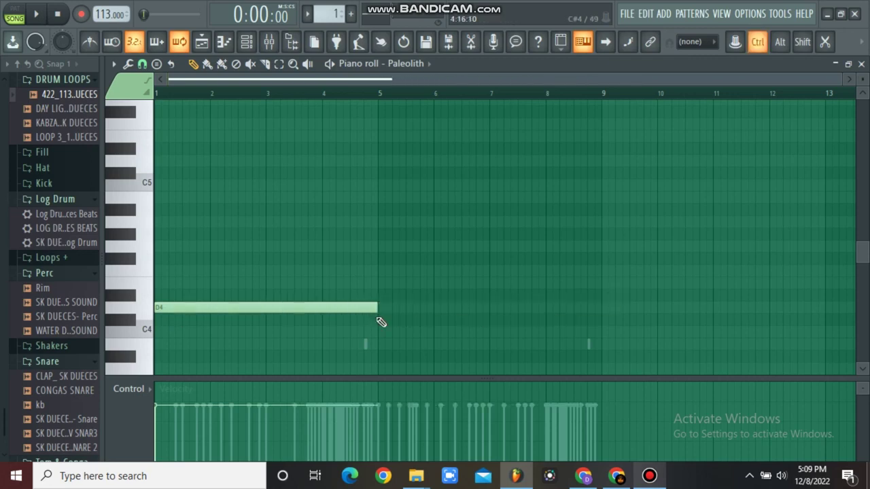
{"action": "left_click_drag", "start_coordinate": [156, 409], "coordinate": [156, 424]}
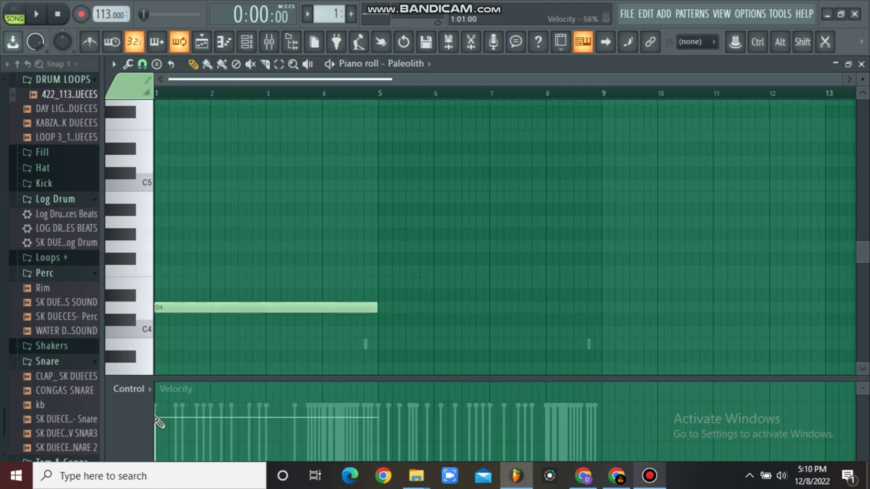
{"action": "key", "text": "space"}
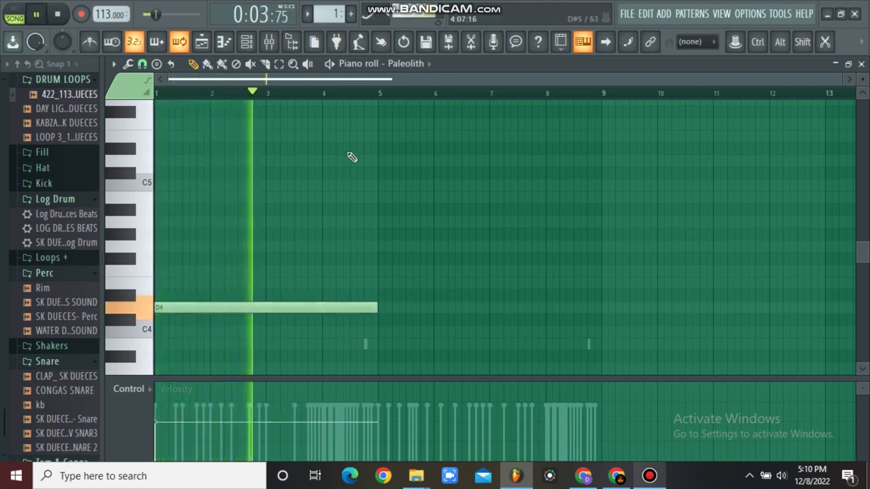
Stop playback, cut the Paleolith note from Pattern 1, and paste it into the Paleolith channel of a new Pattern 2.
{"action": "left_click", "coordinate": [246, 42]}
{"action": "key", "text": "space"}
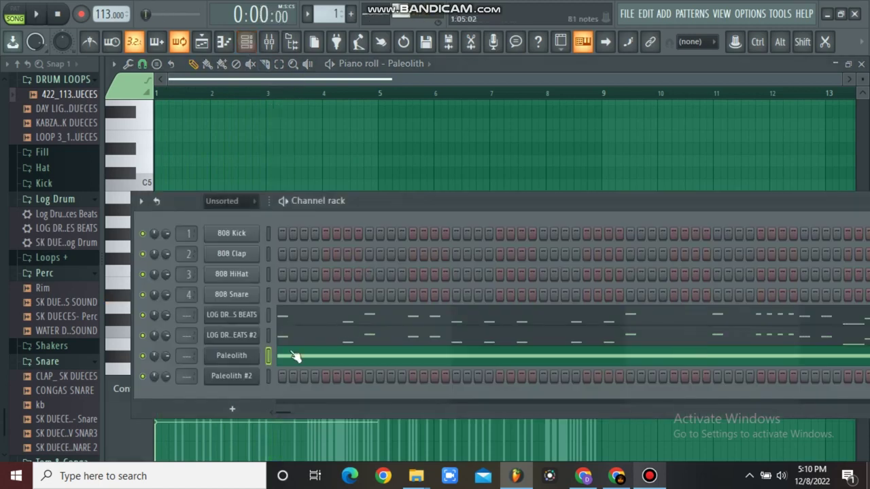
{"action": "right_click", "coordinate": [229, 364]}
{"action": "left_click", "coordinate": [457, 270]}
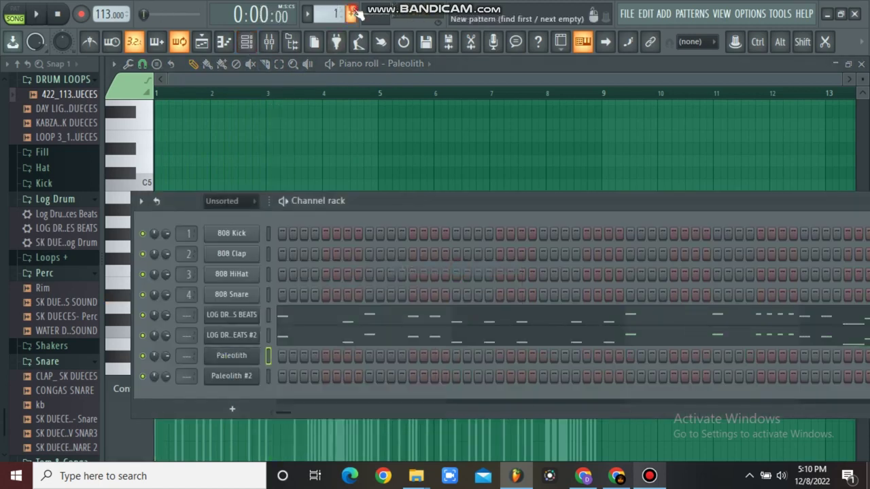
{"action": "left_click", "coordinate": [353, 14]}
{"action": "left_click", "coordinate": [367, 30]}
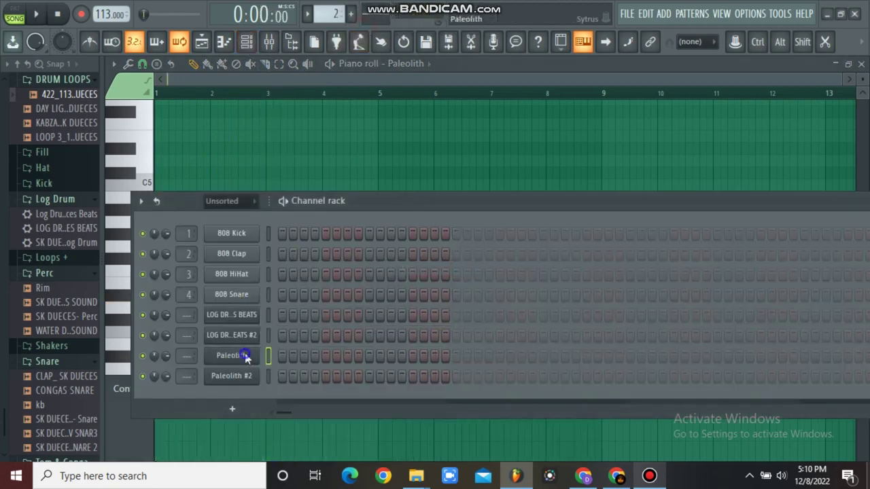
{"action": "right_click", "coordinate": [246, 359]}
{"action": "left_click", "coordinate": [450, 291]}
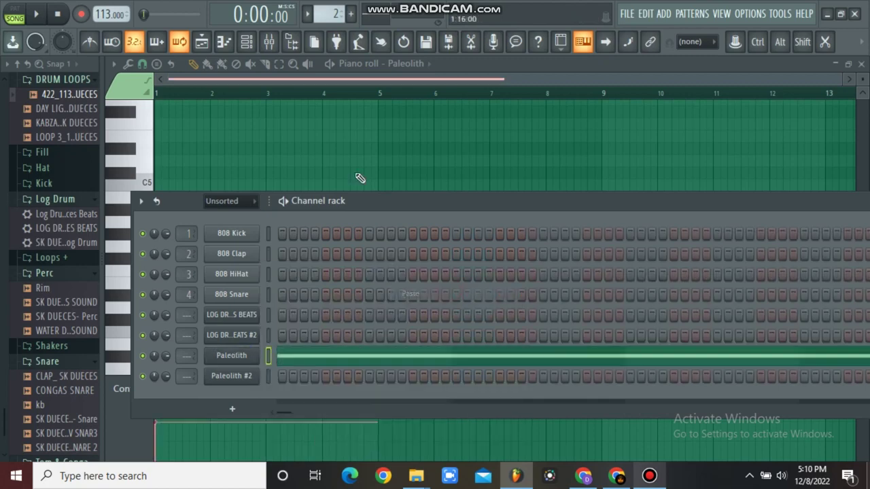
Place Pattern 2 clips on Track 3 at bars 1 and 5 of the playlist, with the song playing.
{"action": "left_click", "coordinate": [201, 41]}
{"action": "left_click", "coordinate": [315, 200]}
{"action": "key", "text": "space"}
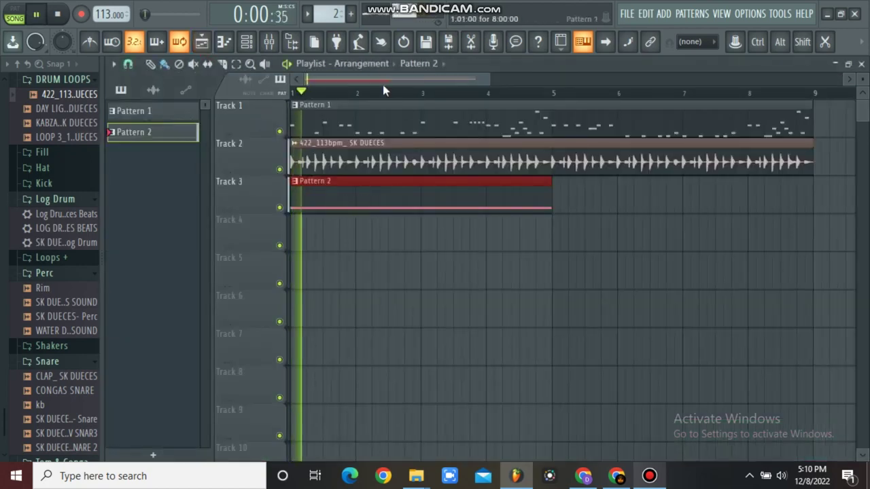
{"action": "left_click", "coordinate": [555, 204]}
{"action": "left_click", "coordinate": [553, 263]}
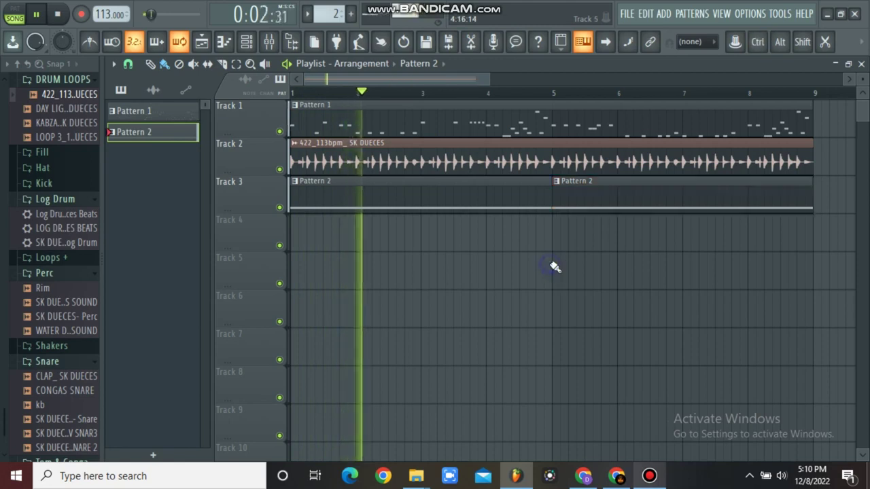
Duplicate all clips on Tracks 1 to 3 so that the arrangement repeats from bar 9, and stop playback.
{"action": "left_click_drag", "start_coordinate": [488, 80], "coordinate": [842, 79]}
{"action": "left_click_drag", "start_coordinate": [488, 111], "coordinate": [111, 358]}
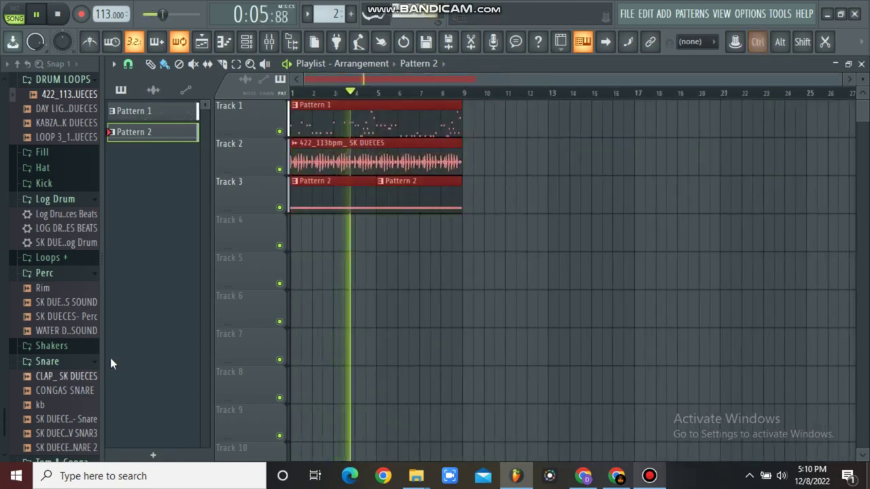
{"action": "key", "text": "ctrl+b"}
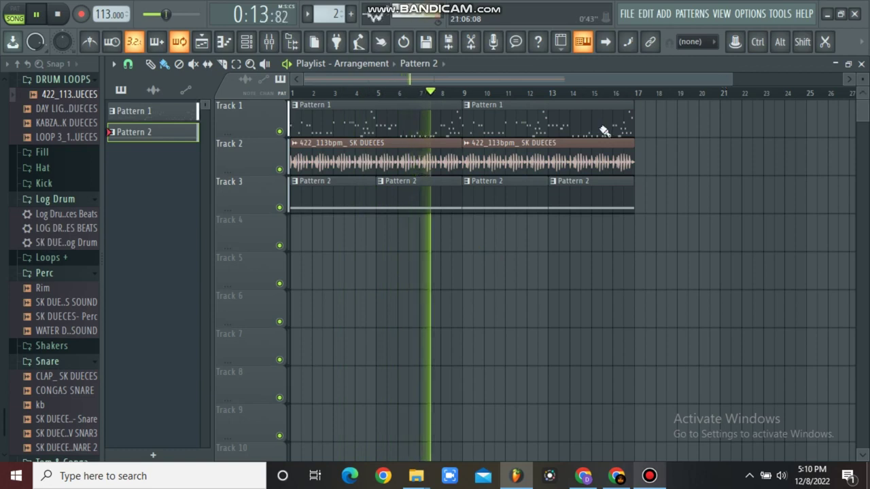
{"action": "scroll", "coordinate": [604, 130], "scroll_direction": "down", "scroll_amount": 2}
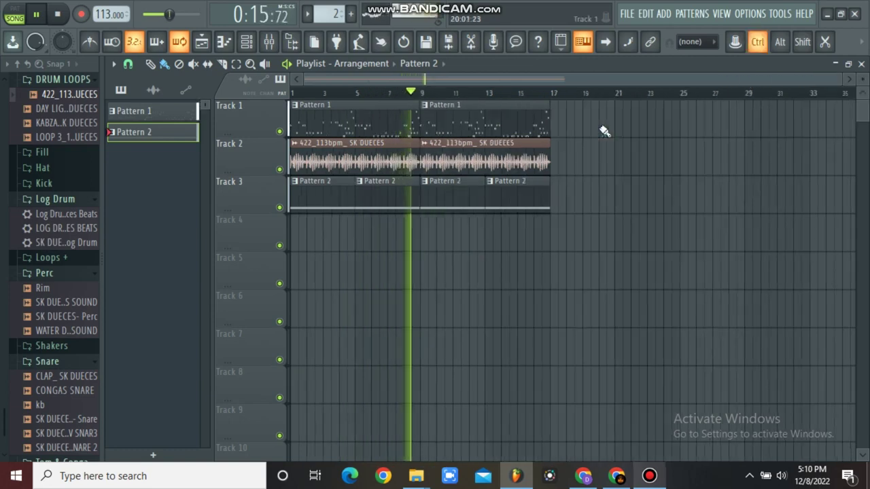
{"action": "key", "text": "space"}
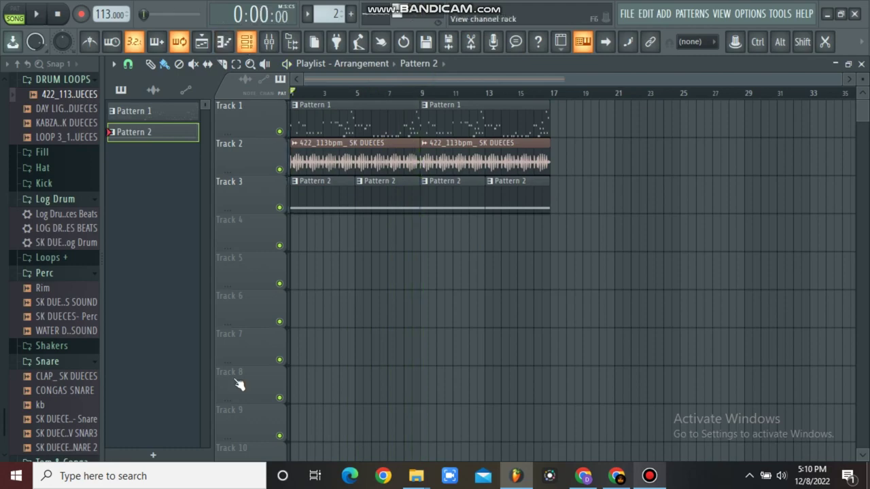
Load the Roboter preset in the Sytrus synth of the Paleolith #2 channel.
{"action": "key", "text": "F6"}
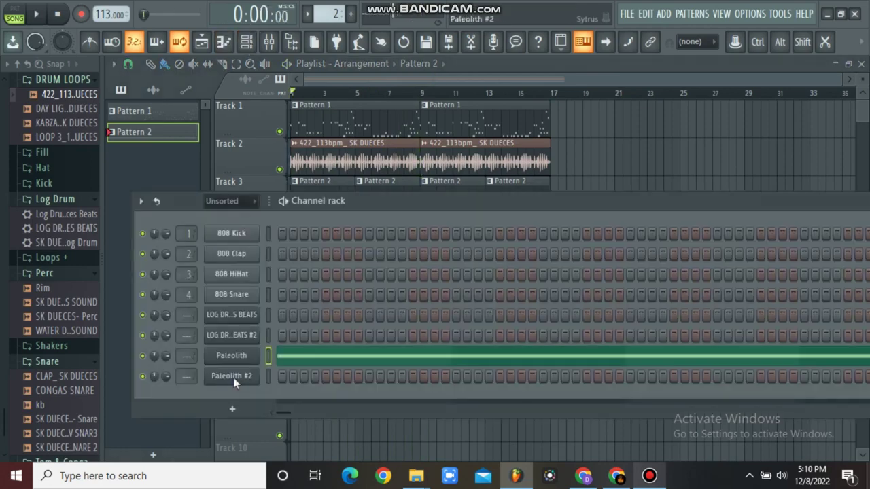
{"action": "left_click", "coordinate": [233, 378]}
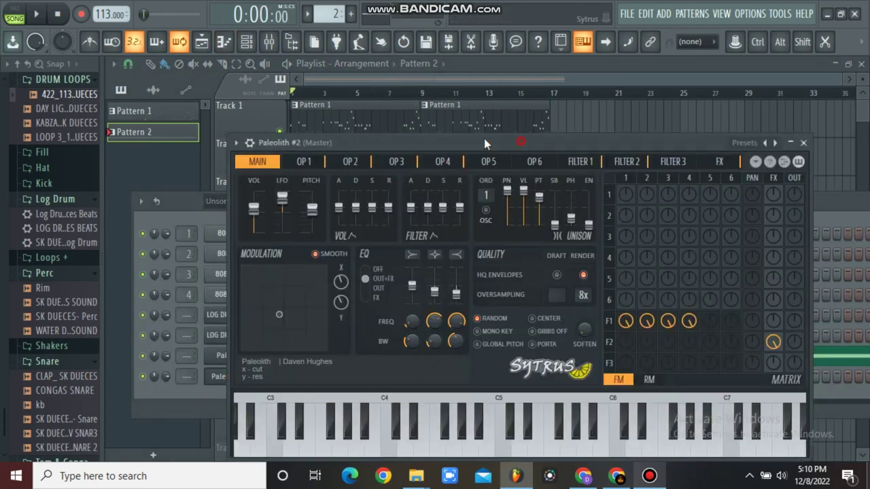
{"action": "left_click_drag", "start_coordinate": [484, 143], "coordinate": [403, 99]}
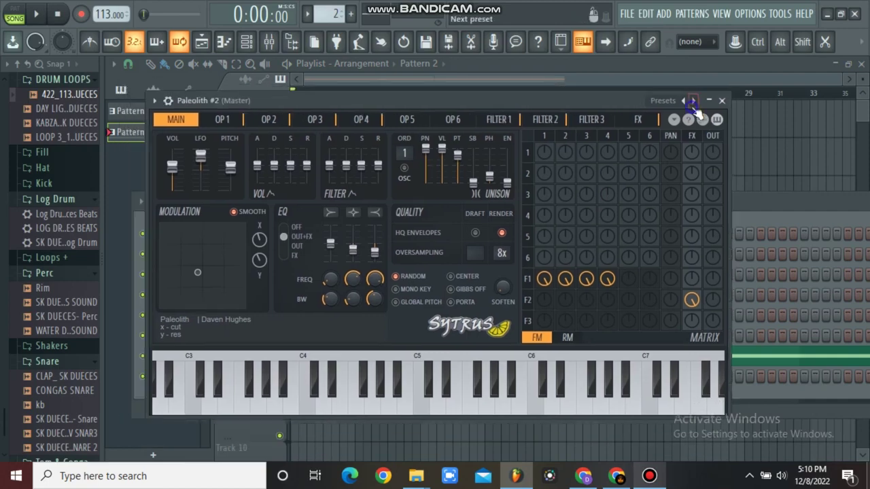
{"action": "right_click", "coordinate": [693, 103]}
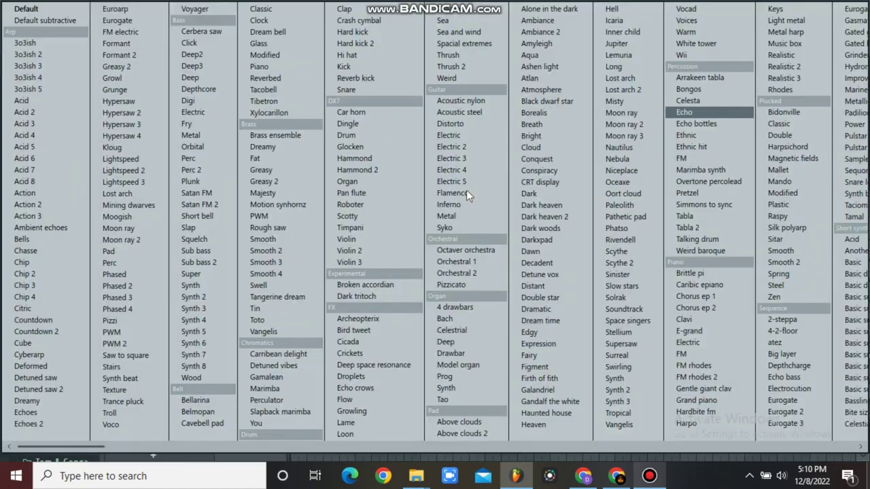
{"action": "left_click", "coordinate": [392, 210]}
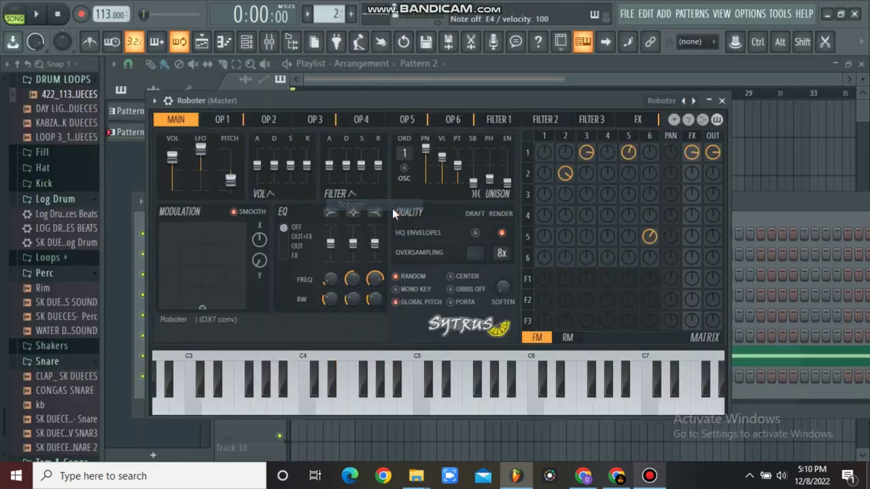
Audition the Roboter preset by playing several notes on it.
{"action": "key", "text": "u"}
{"action": "key", "text": "o"}
{"action": "key", "text": "bracketright"}
{"action": "key", "text": "c"}
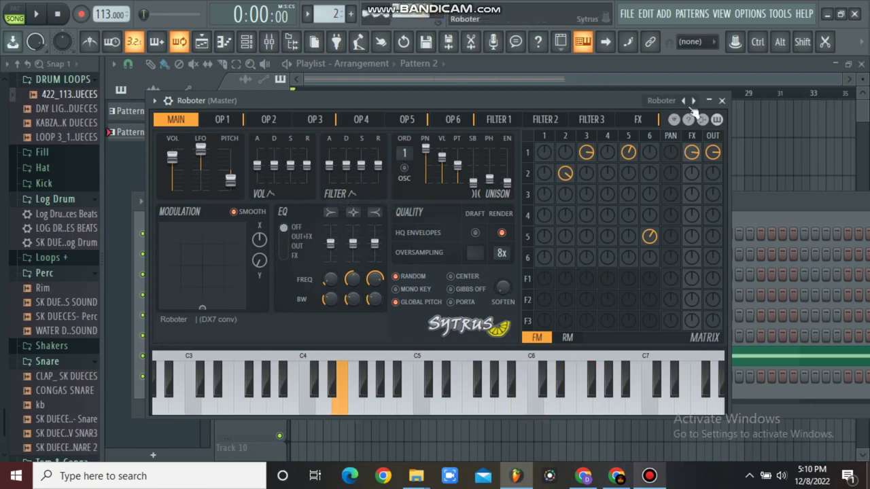
{"action": "key", "text": "b"}
{"action": "key", "text": "v"}
{"action": "key", "text": "b"}
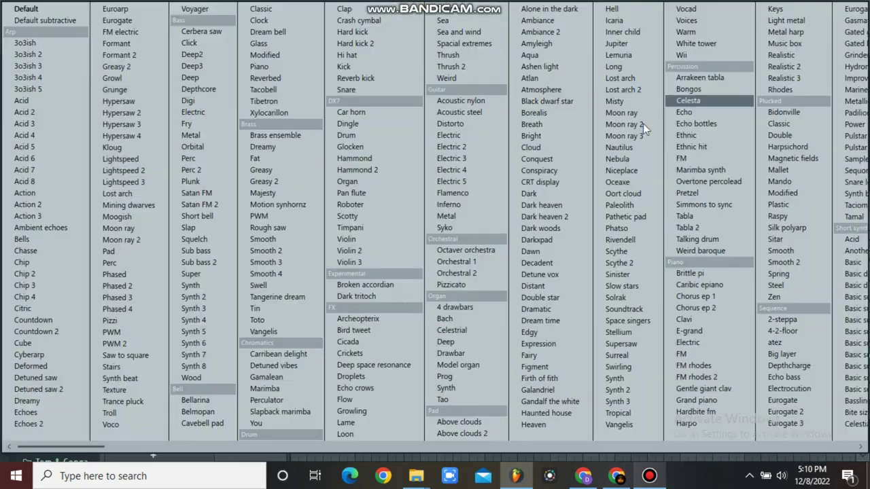
Load the Carribean delight preset in Sytrus and audition it along with the presets that follow it.
{"action": "left_click", "coordinate": [693, 101]}
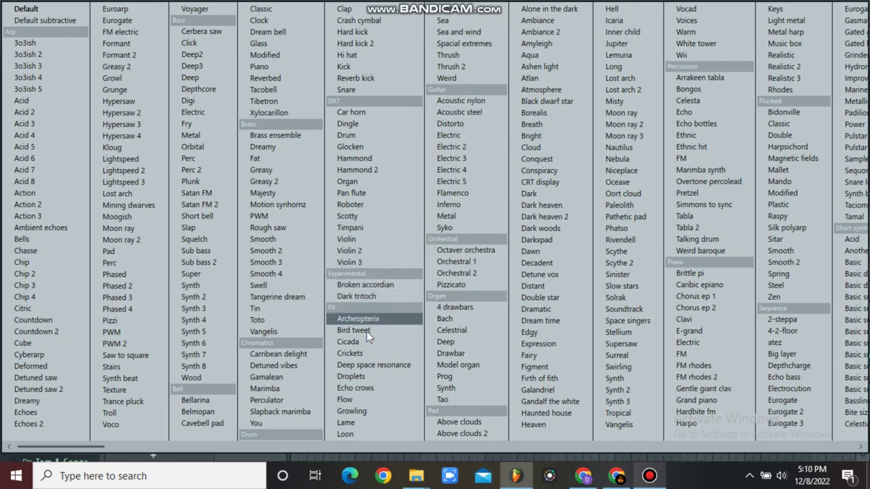
{"action": "left_click", "coordinate": [299, 352]}
{"action": "key", "text": "b"}
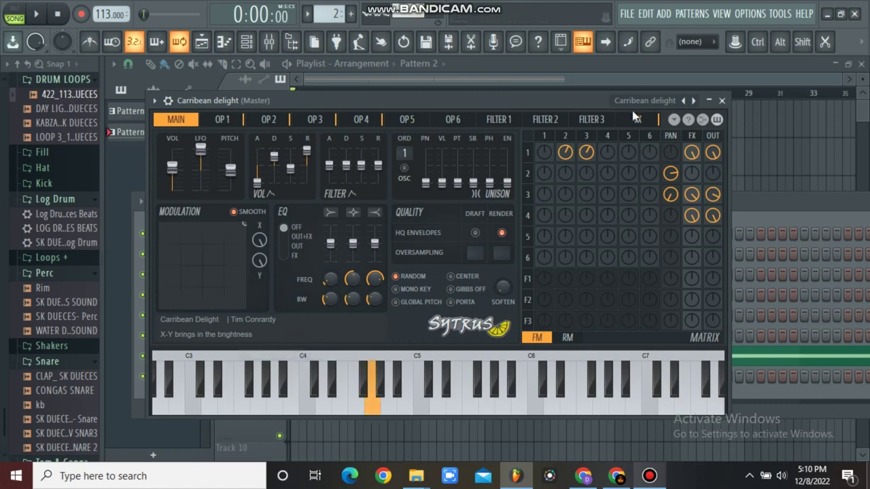
{"action": "left_click", "coordinate": [693, 100]}
{"action": "key", "text": "v"}
{"action": "left_click", "coordinate": [693, 101]}
{"action": "key", "text": "v"}
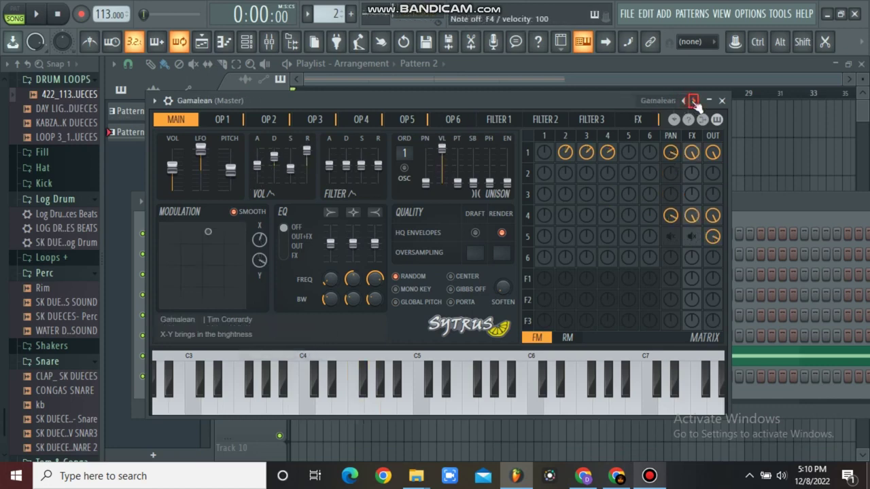
Load the Marimba preset in Sytrus, audition a few notes with it, and close the synth window.
{"action": "left_click", "coordinate": [693, 101]}
{"action": "key", "text": "v"}
{"action": "key", "text": "v"}
{"action": "key", "text": "z"}
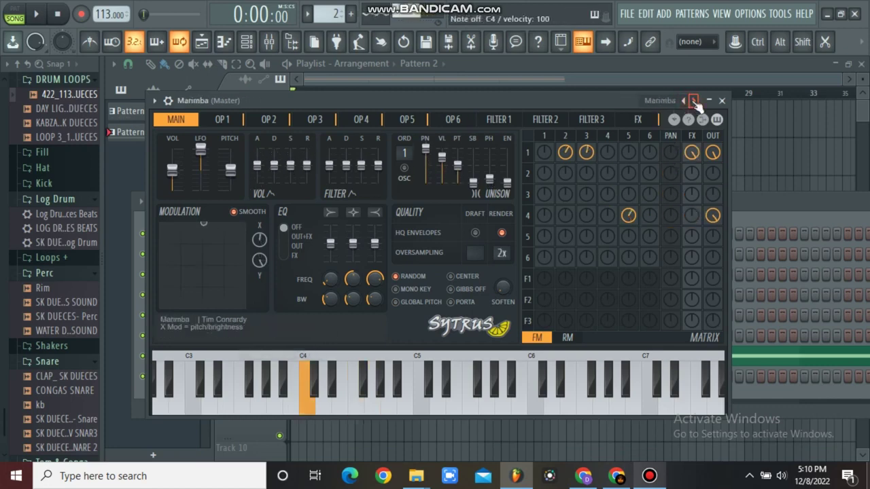
{"action": "key", "text": "c"}
{"action": "key", "text": "b"}
{"action": "left_click", "coordinate": [721, 101]}
Make Pattern 1 the active pattern and open the Marimba channel's piano roll while the song plays.
{"action": "key", "text": "space"}
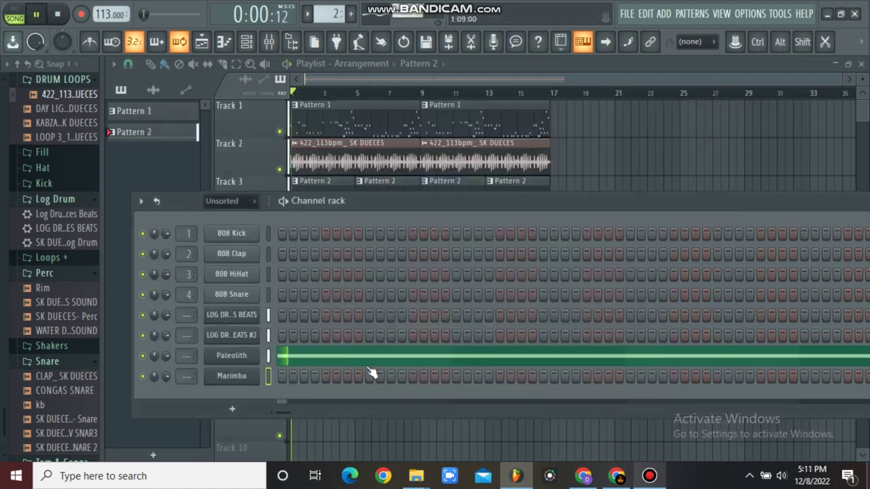
{"action": "right_click", "coordinate": [230, 383]}
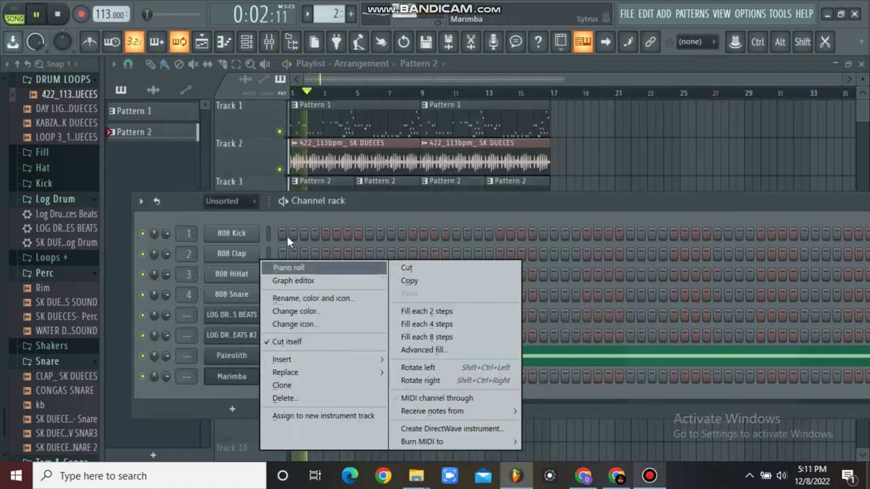
{"action": "left_click", "coordinate": [364, 132]}
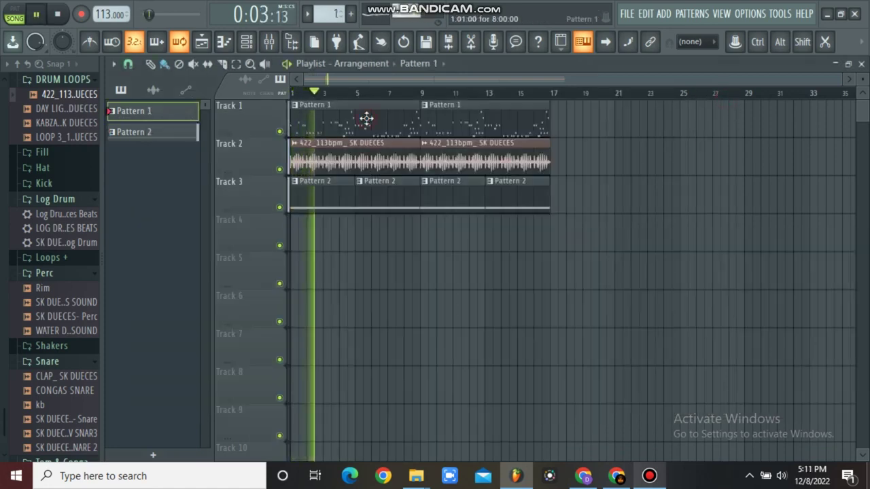
{"action": "left_click", "coordinate": [247, 42]}
{"action": "right_click", "coordinate": [222, 371]}
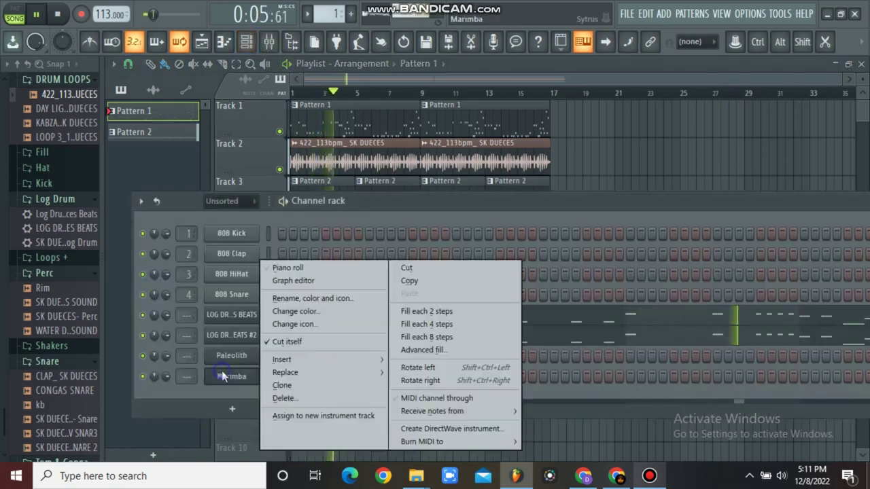
{"action": "left_click", "coordinate": [288, 266]}
{"action": "key", "text": "space"}
{"action": "key", "text": "space"}
{"action": "key", "text": "space"}
{"action": "key", "text": "space"}
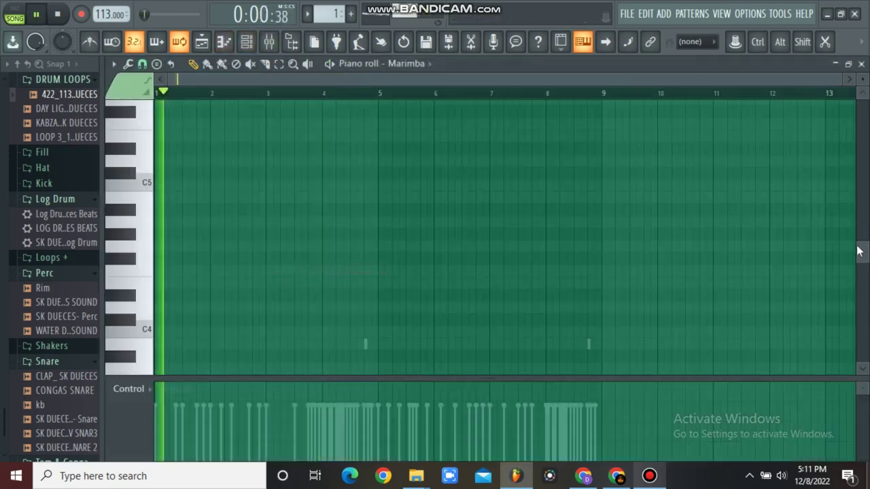
Place a D3 note at bar 2, step 5 of the Marimba piano roll and replay the song.
{"action": "scroll", "coordinate": [394, 295], "scroll_direction": "down", "scroll_amount": 5}
{"action": "key", "text": "space"}
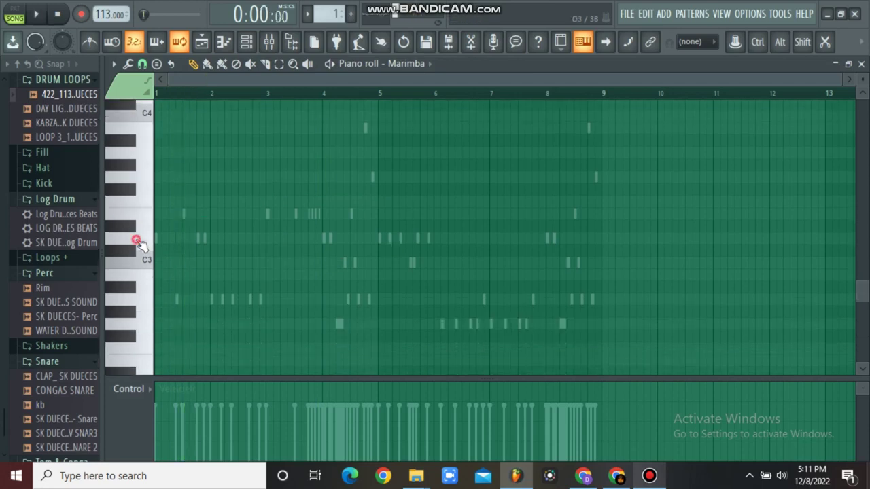
{"action": "key", "text": "space"}
{"action": "left_click_drag", "start_coordinate": [840, 80], "coordinate": [319, 140]}
{"action": "scroll", "coordinate": [631, 238], "scroll_direction": "up", "scroll_amount": 2}
{"action": "key", "text": "space"}
{"action": "key", "text": "space"}
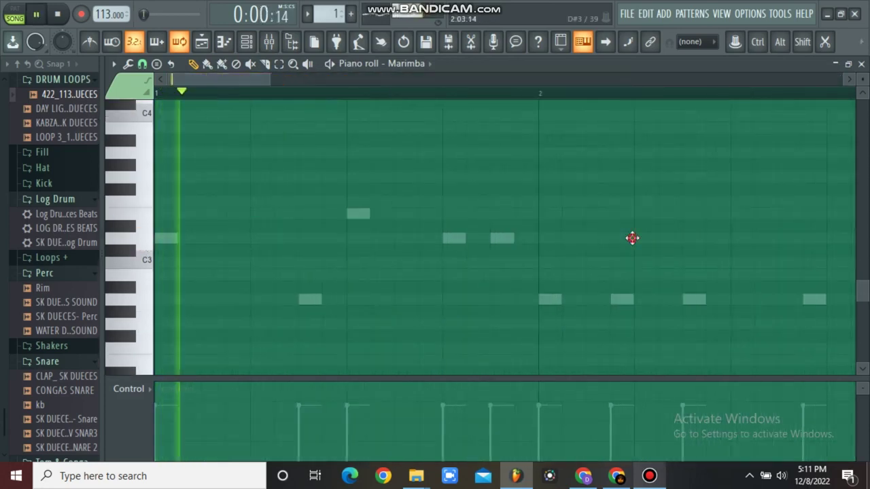
{"action": "key", "text": "space"}
{"action": "key", "text": "space"}
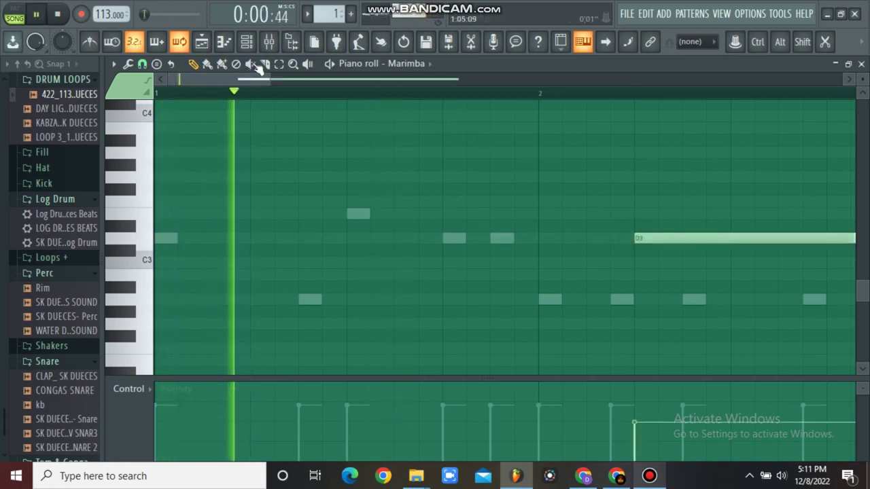
Slice the long D3 note one step after its start, delete the remainder, and replay the song.
{"action": "key", "text": "space"}
{"action": "key", "text": "space"}
{"action": "key", "text": "space"}
{"action": "left_click_drag", "start_coordinate": [659, 211], "coordinate": [659, 253]}
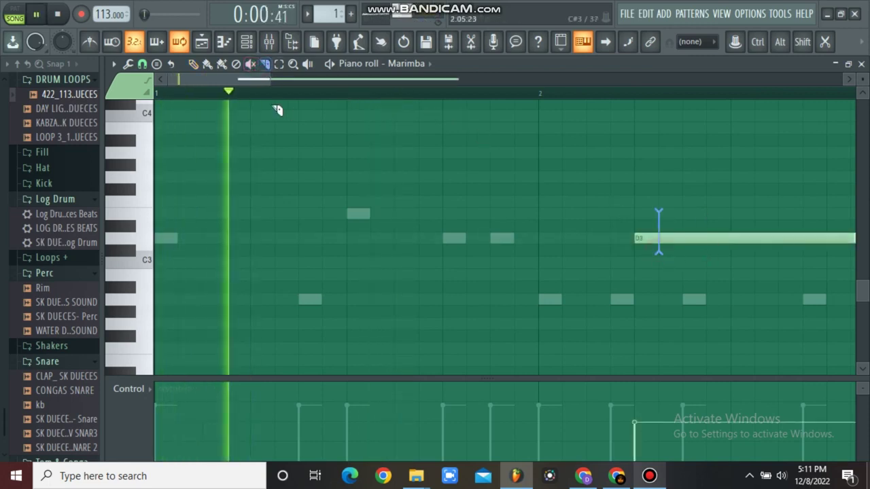
{"action": "key", "text": "space"}
{"action": "left_click", "coordinate": [195, 66]}
{"action": "key", "text": "space"}
{"action": "right_click", "coordinate": [768, 238]}
{"action": "key", "text": "space"}
{"action": "key", "text": "space"}
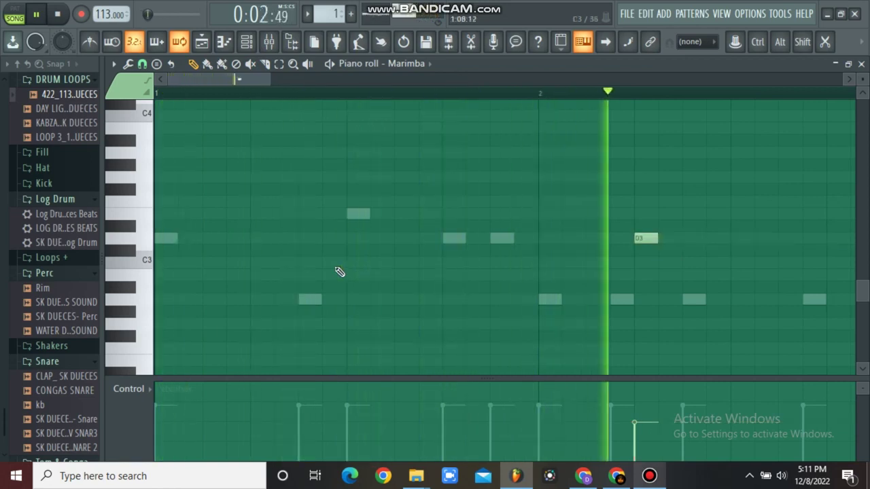
{"action": "key", "text": "space"}
{"action": "left_click", "coordinate": [201, 241]}
{"action": "key", "text": "space"}
{"action": "right_click", "coordinate": [252, 241]}
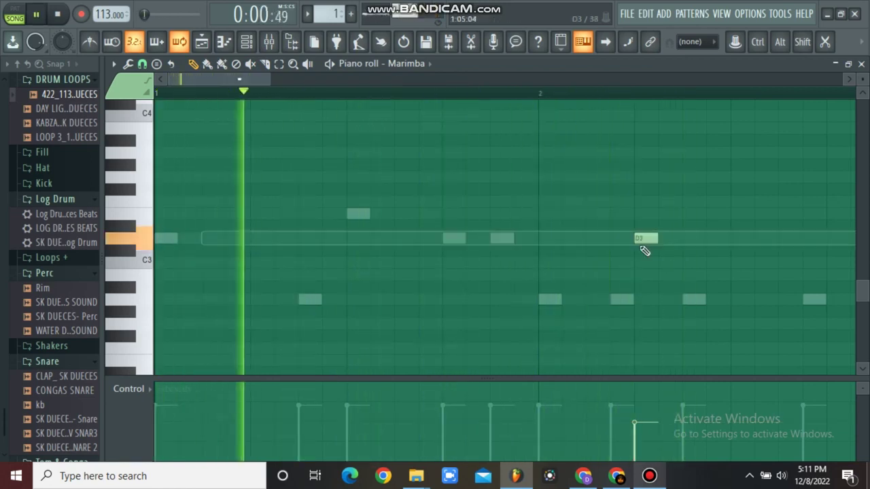
Place a one-step D3 note at bar 1, step 3 and play it back against the beat.
{"action": "key", "text": "space"}
{"action": "left_click", "coordinate": [216, 242]}
{"action": "key", "text": "space"}
{"action": "key", "text": "space"}
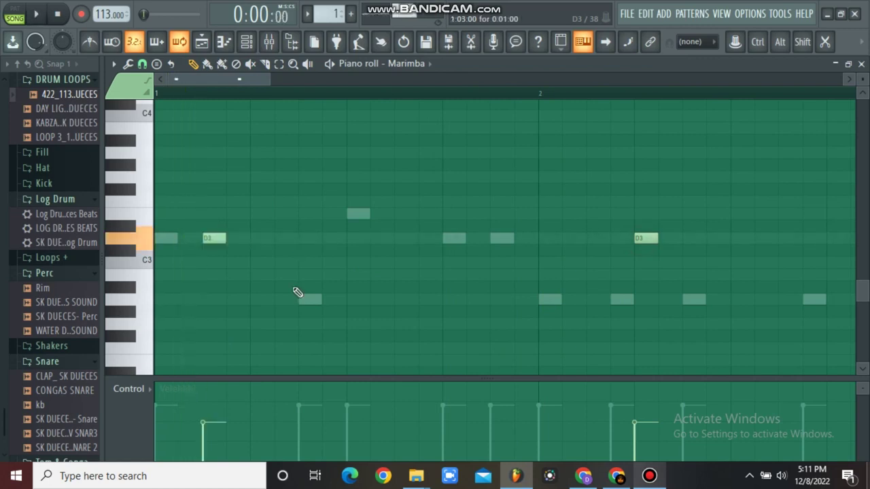
{"action": "key", "text": "space"}
{"action": "key", "text": "space"}
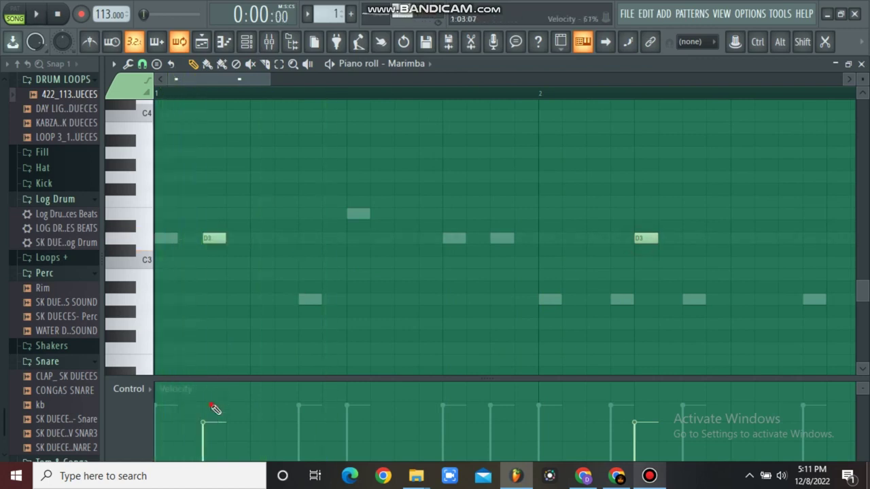
Raise the velocity of both Marimba D3 notes to about 75%.
{"action": "left_click", "coordinate": [211, 401]}
{"action": "key", "text": "space"}
{"action": "key", "text": "space"}
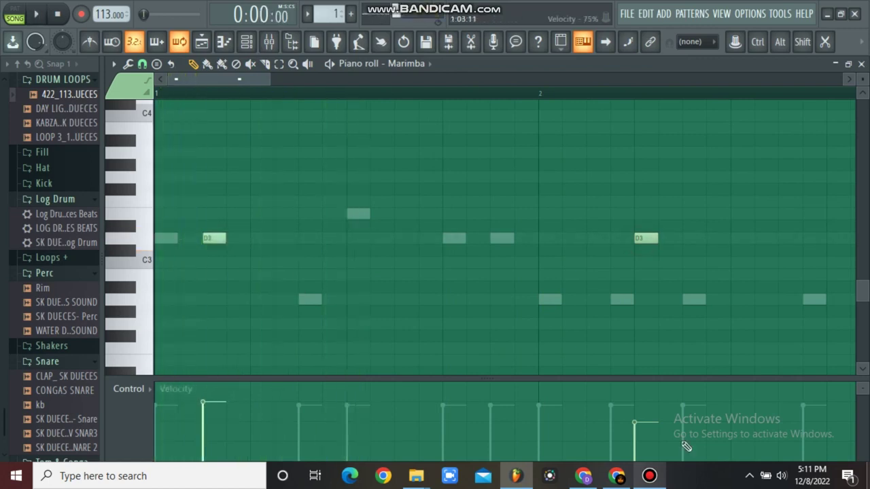
{"action": "left_click", "coordinate": [635, 404]}
{"action": "key", "text": "space"}
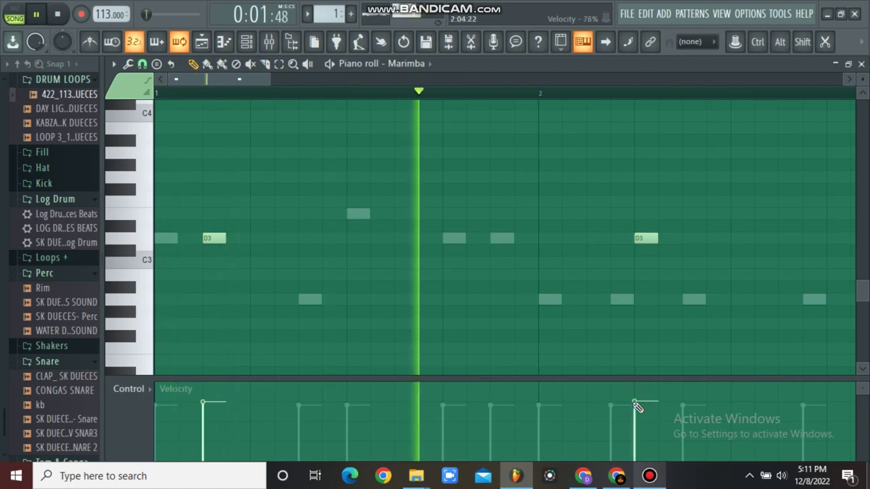
Delete the Marimba D3 note in bar 2 and replay the song.
{"action": "key", "text": "space"}
{"action": "right_click", "coordinate": [641, 240]}
{"action": "key", "text": "space"}
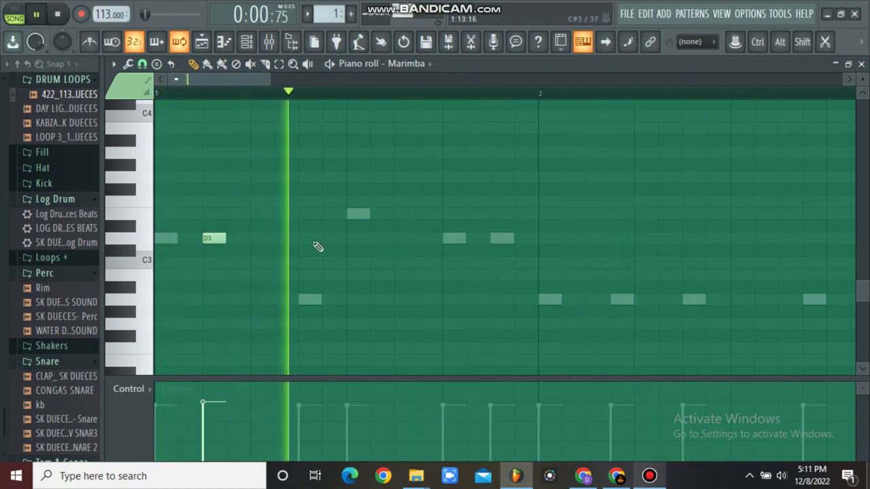
Add a one-step note at bar 1, step 7, move it from C3 down to A2, and replay the song.
{"action": "key", "text": "space"}
{"action": "left_click", "coordinate": [306, 264]}
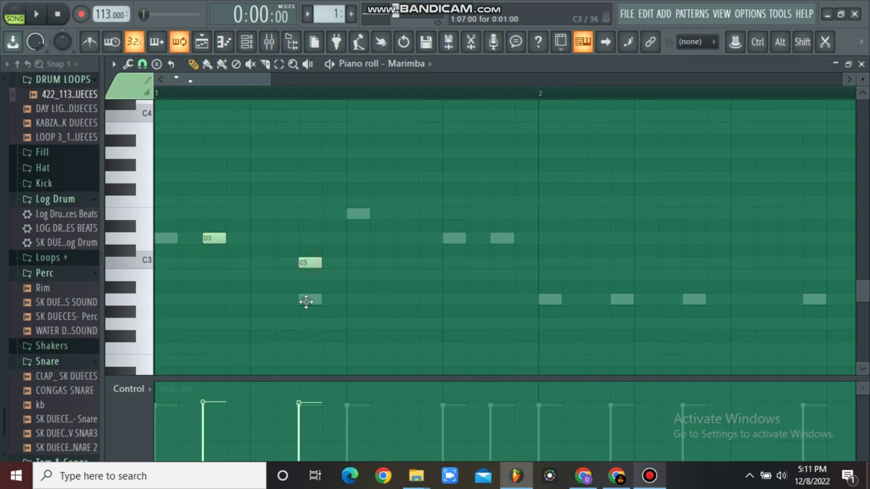
{"action": "left_click_drag", "start_coordinate": [306, 264], "coordinate": [305, 302]}
{"action": "key", "text": "space"}
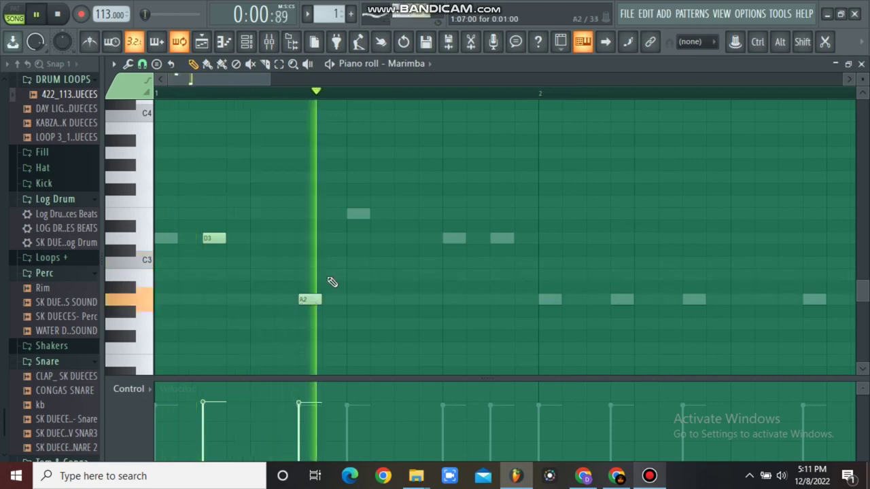
{"action": "key", "text": "space"}
{"action": "key", "text": "space"}
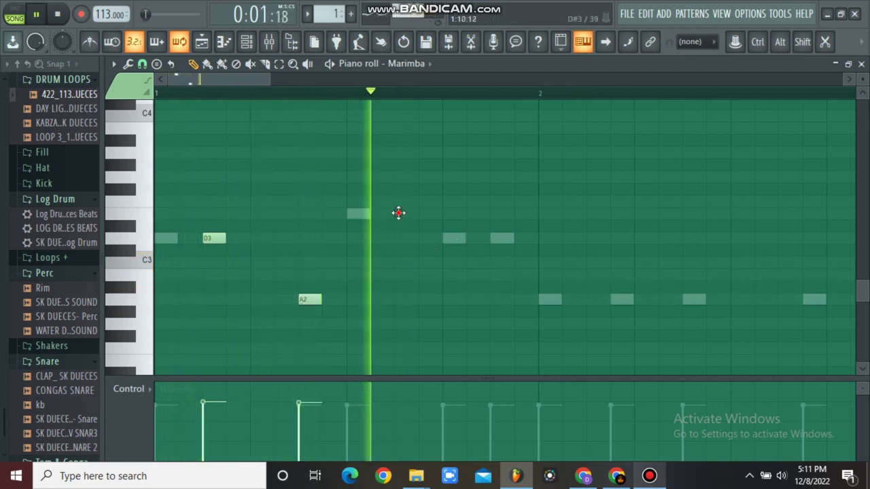
Add one-step notes in bar 1: E3 at step 11 and D3 at step 15, and play them back.
{"action": "key", "text": "space"}
{"action": "left_click", "coordinate": [398, 213]}
{"action": "left_click", "coordinate": [501, 239]}
{"action": "key", "text": "space"}
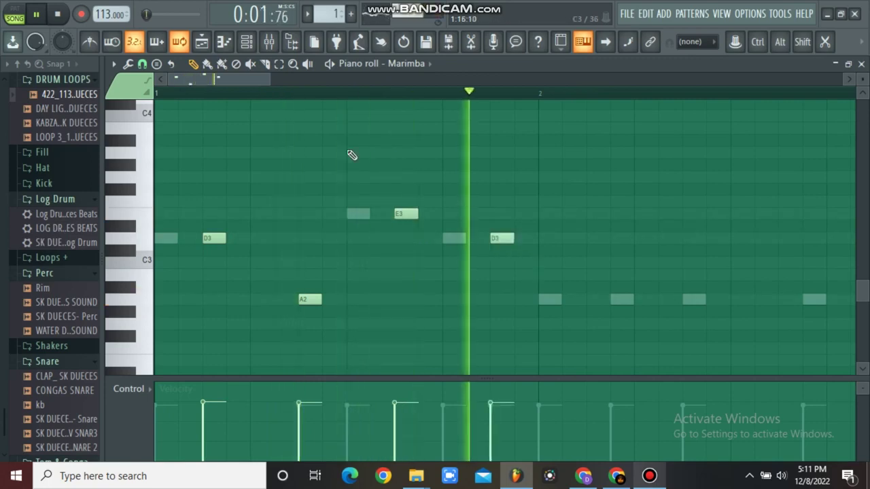
{"action": "key", "text": "space"}
{"action": "key", "text": "space"}
Add one-step A2 notes at steps 3, 7 and 11 of bar 2 and replay the song.
{"action": "left_click_drag", "start_coordinate": [271, 78], "coordinate": [342, 80]}
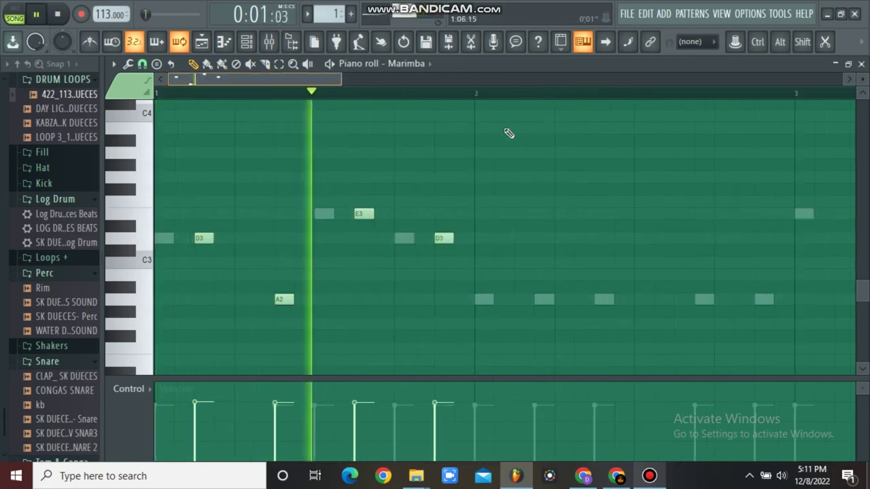
{"action": "scroll", "coordinate": [508, 133], "scroll_direction": "down", "scroll_amount": 3}
{"action": "key", "text": "space"}
{"action": "key", "text": "space"}
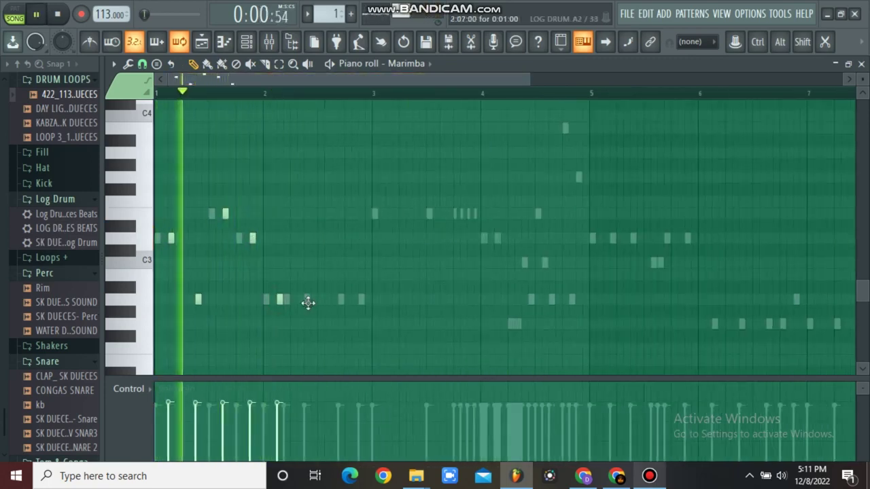
{"action": "left_click", "coordinate": [307, 302]}
{"action": "left_click", "coordinate": [332, 301]}
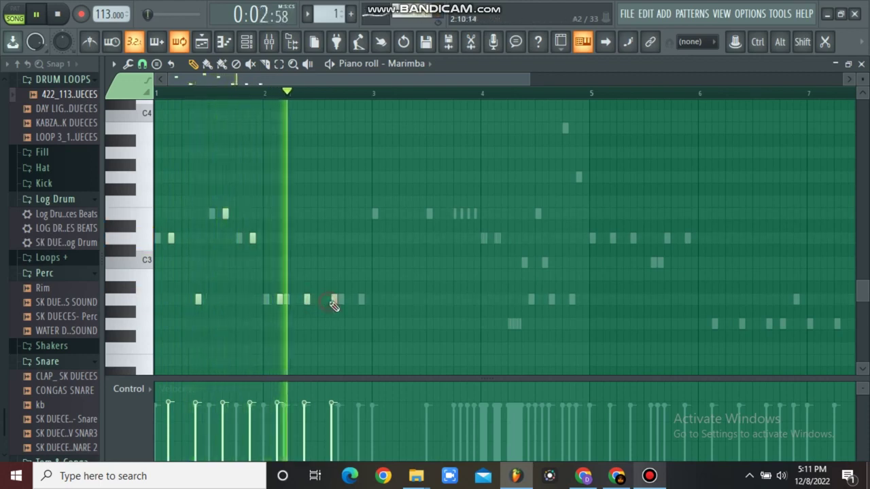
{"action": "key", "text": "space"}
{"action": "key", "text": "space"}
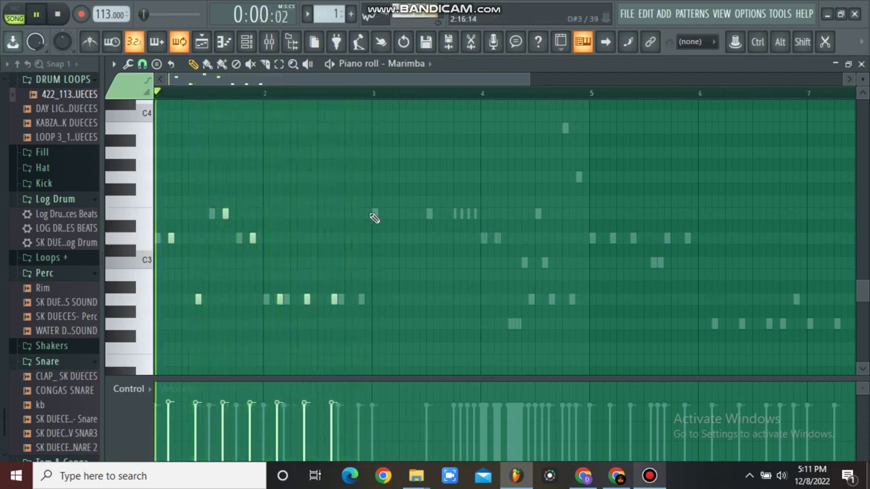
Add an A2 note at bar 2, step 15, transpose it up one octave to A3, and replay the song.
{"action": "left_click", "coordinate": [360, 298]}
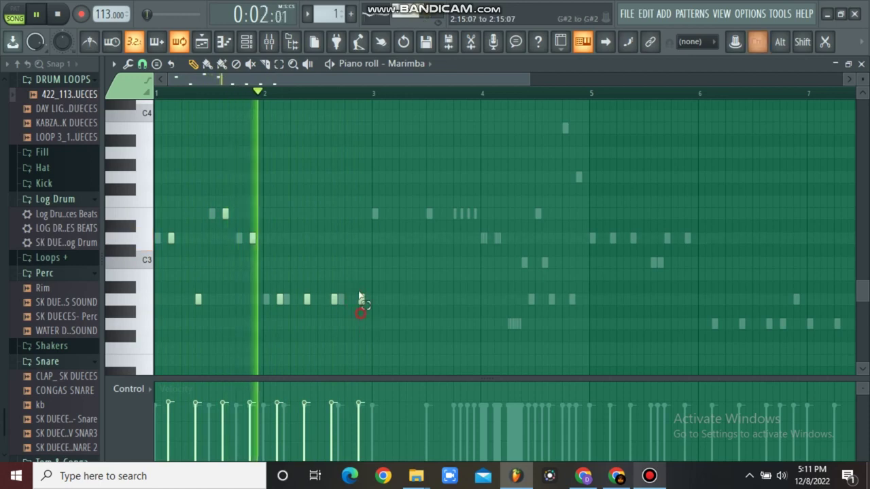
{"action": "left_click_drag", "start_coordinate": [360, 311], "coordinate": [361, 279]}
{"action": "key", "text": "ctrl+Up"}
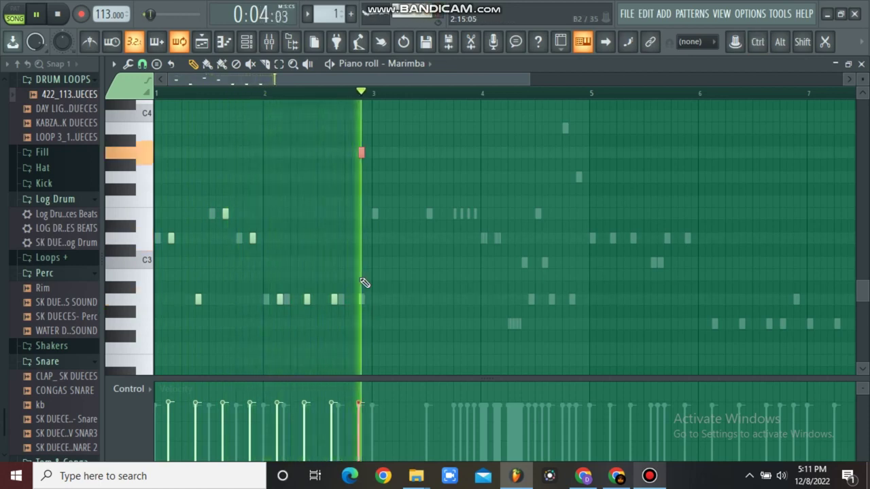
{"action": "key", "text": "space"}
{"action": "key", "text": "space"}
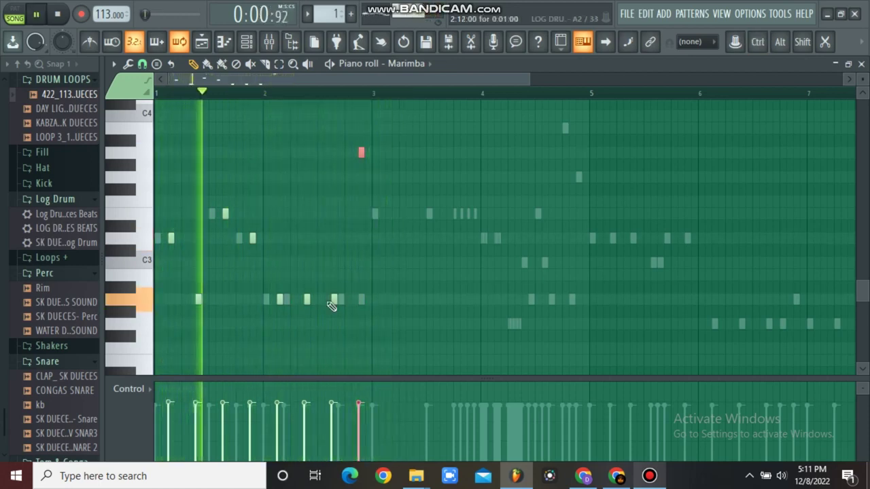
Add one-step E3 notes at steps 3 and 11 of bar 3 and replay the song.
{"action": "left_click", "coordinate": [388, 214]}
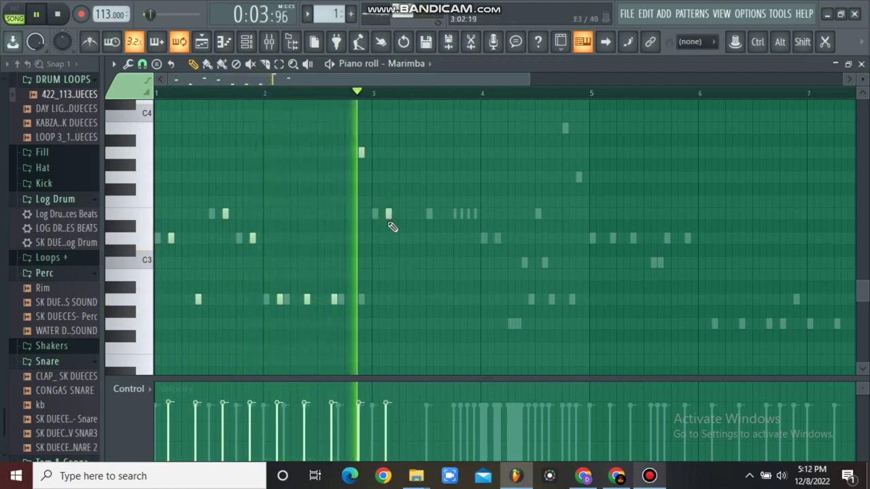
{"action": "left_click", "coordinate": [442, 213]}
{"action": "key", "text": "space"}
{"action": "key", "text": "space"}
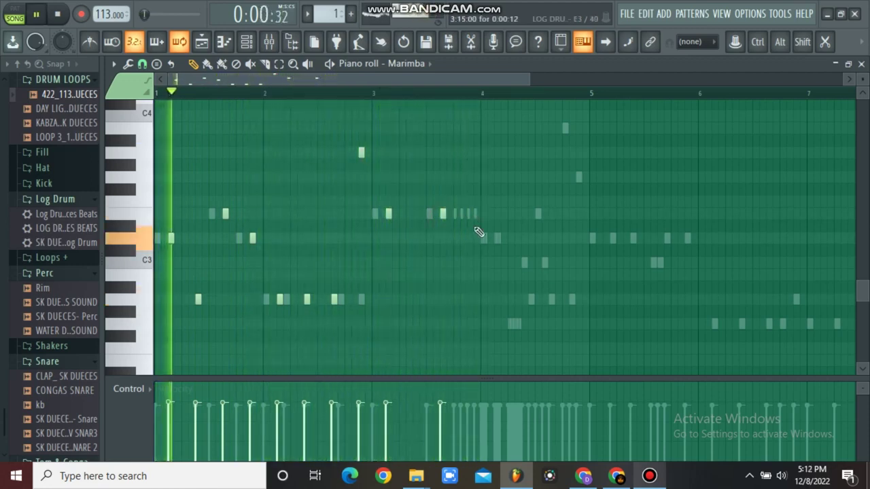
Add one-step notes in bar 4: D3 at step 3, G2 raised an octave to G3 at step 7, C3 at step 11, G3 at step 15.
{"action": "left_click", "coordinate": [494, 237]}
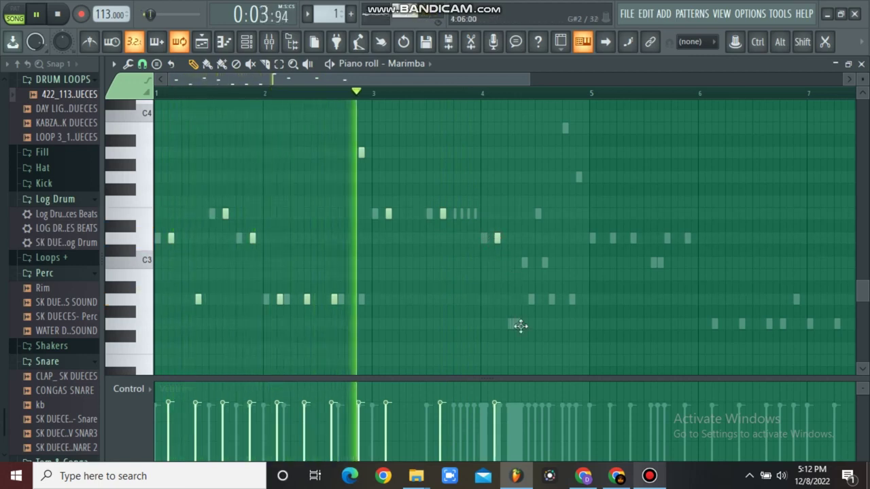
{"action": "left_click", "coordinate": [530, 324]}
{"action": "left_click_drag", "start_coordinate": [523, 324], "coordinate": [524, 321]}
{"action": "key", "text": "ctrl+Up"}
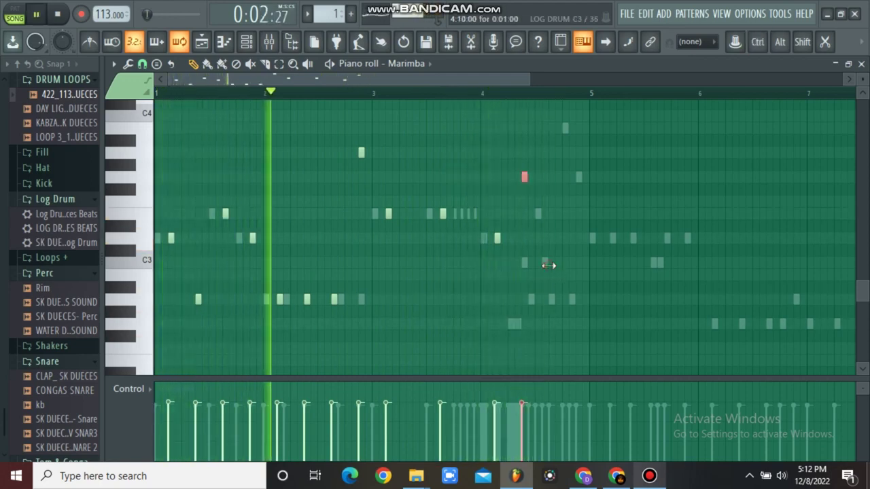
{"action": "left_click", "coordinate": [554, 264]}
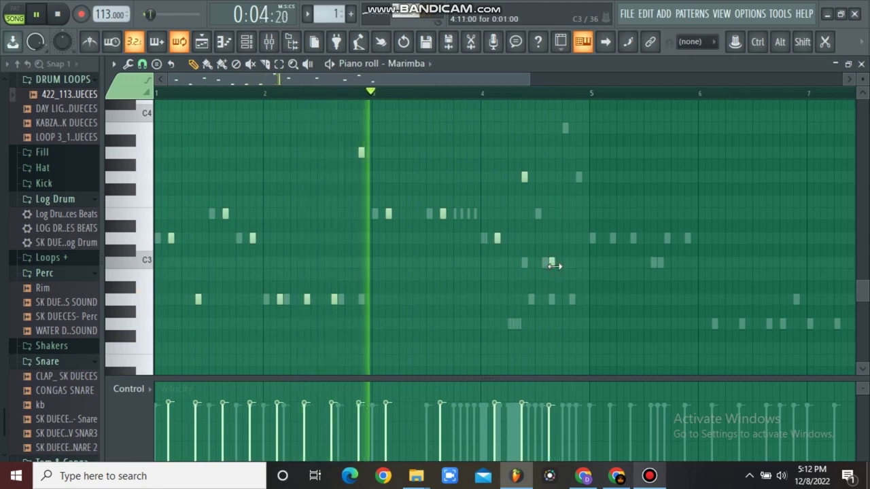
{"action": "left_click", "coordinate": [573, 179]}
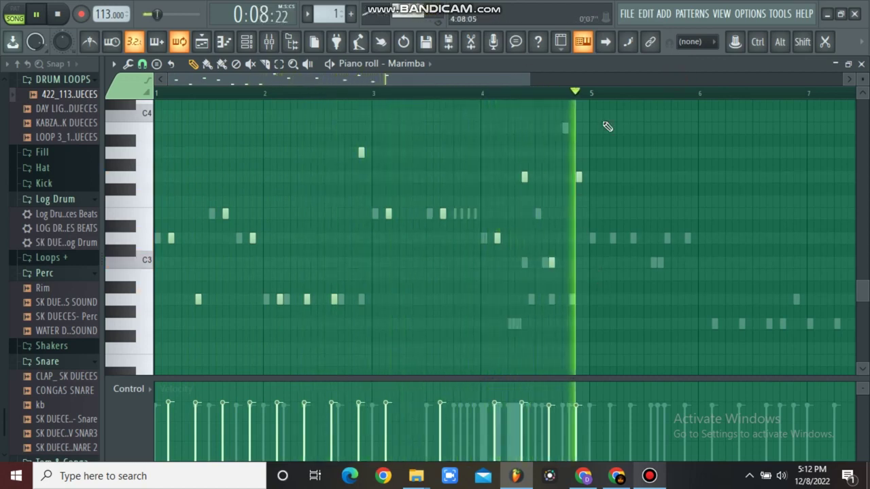
Duplicate the whole four-bar Marimba melody into bars 5 to 8 and clear the note selection.
{"action": "scroll", "coordinate": [455, 94], "scroll_direction": "down", "scroll_amount": 3}
{"action": "key", "text": "ctrl+a"}
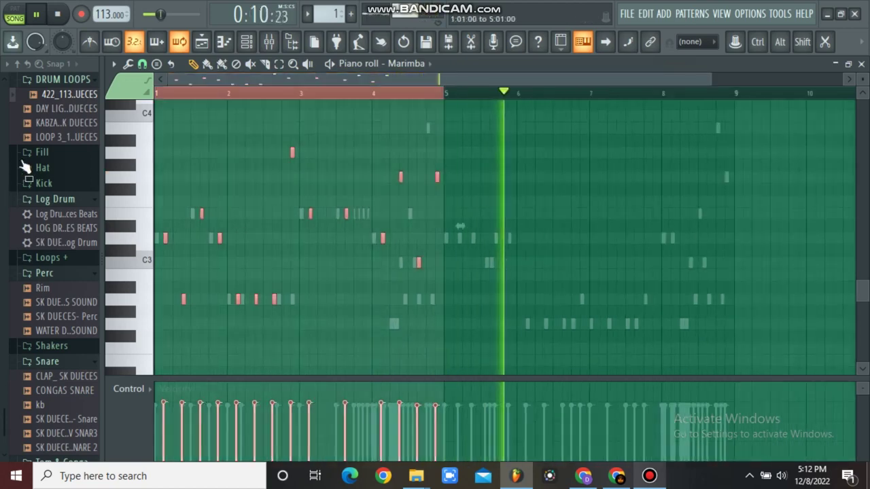
{"action": "key", "text": "ctrl+b"}
{"action": "key", "text": "ctrl+d"}
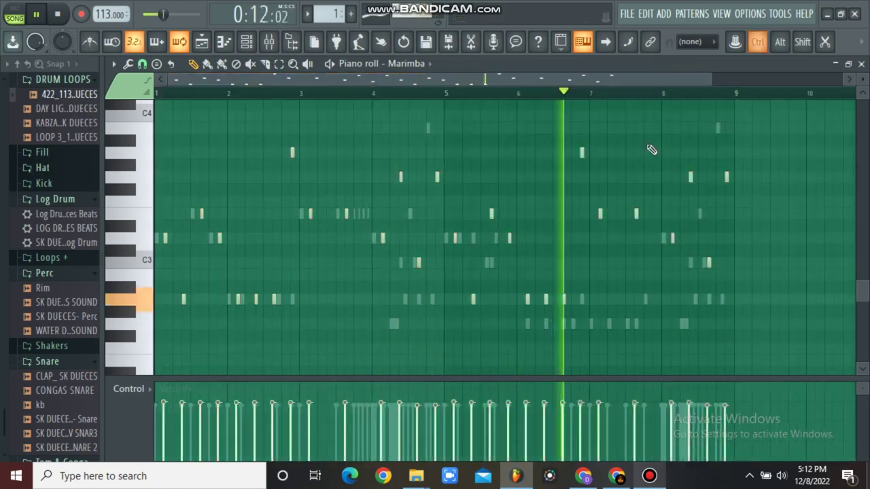
Clone the Marimba channel in the Channel rack and close the clone's plugin window.
{"action": "key", "text": "F6"}
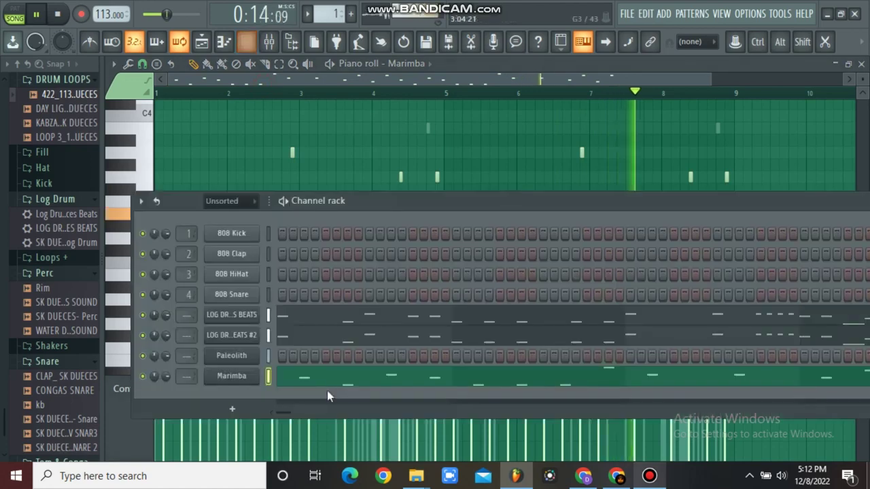
{"action": "right_click", "coordinate": [232, 381]}
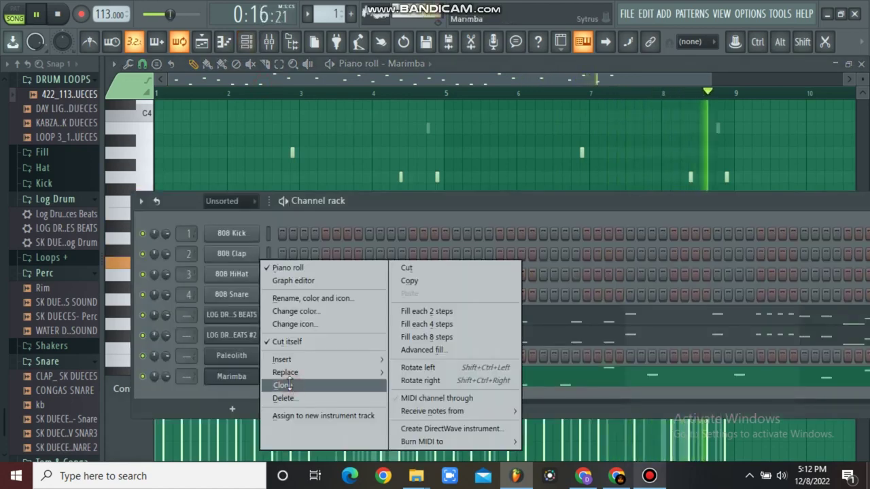
{"action": "left_click", "coordinate": [282, 385]}
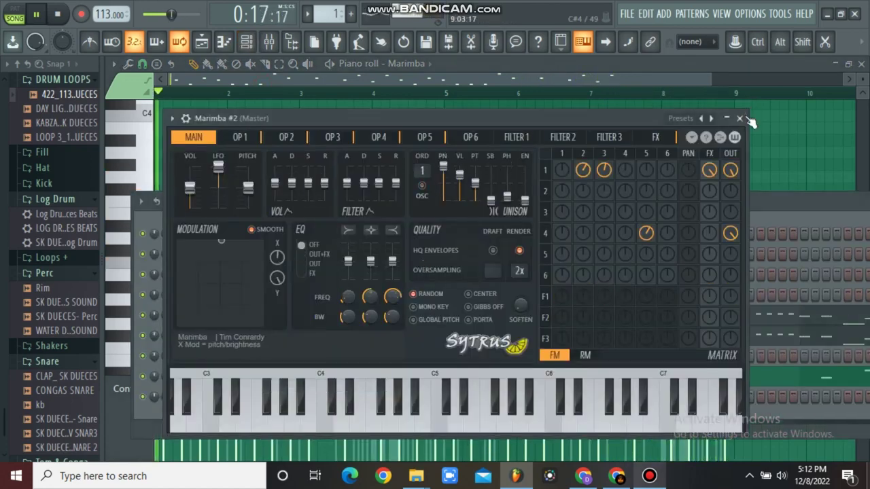
{"action": "key", "text": "Escape"}
Copy the notes of the Marimba channel and paste them into the Marimba #2 channel.
{"action": "right_click", "coordinate": [405, 313]}
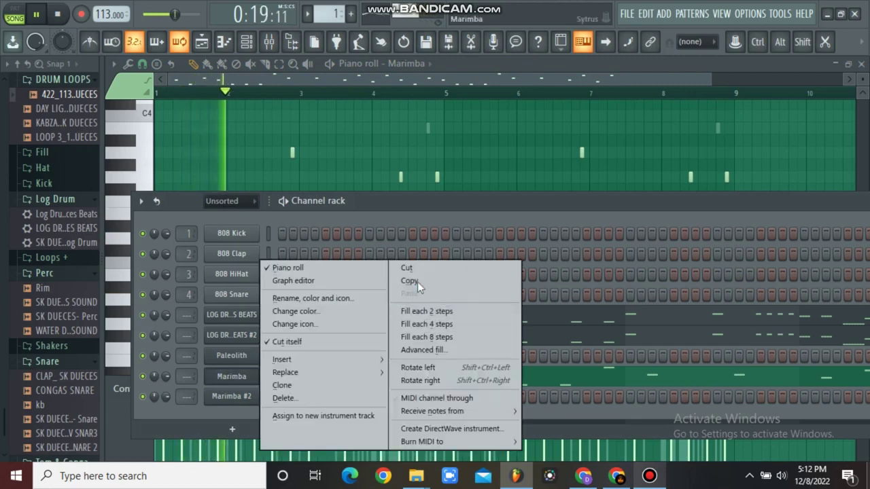
{"action": "left_click", "coordinate": [417, 282]}
{"action": "right_click", "coordinate": [398, 305]}
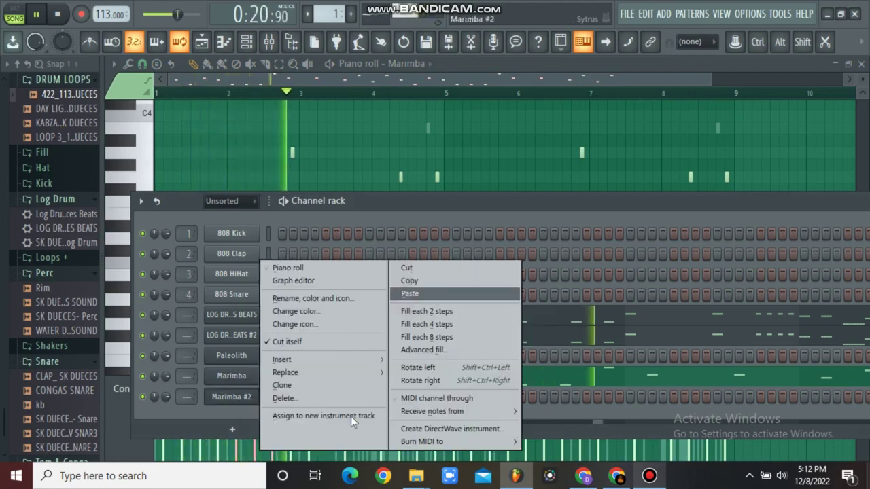
{"action": "left_click", "coordinate": [408, 293]}
View the Marimba #2 notes in the piano roll and adjust that channel's volume in the Channel rack.
{"action": "left_click", "coordinate": [360, 398]}
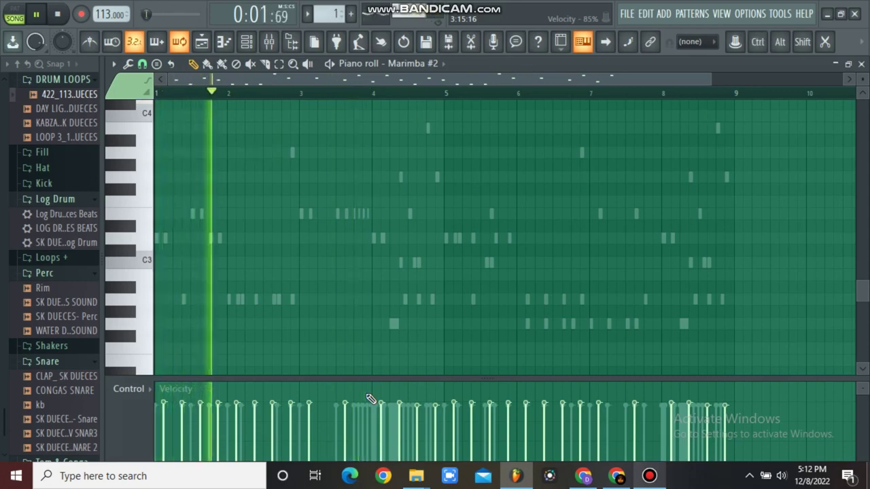
{"action": "left_click", "coordinate": [246, 41]}
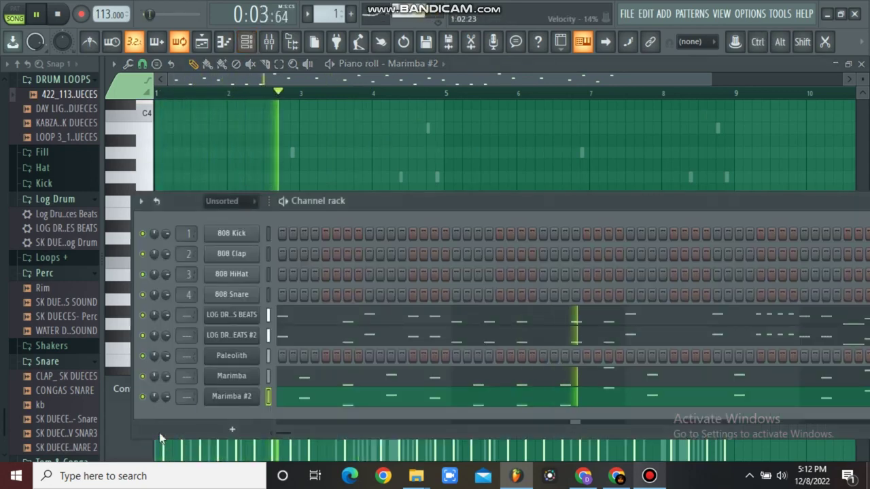
{"action": "mouse_move", "coordinate": [164, 399]}
{"action": "left_mouse_down"}
{"action": "mouse_move", "coordinate": [164, 428]}
{"action": "mouse_move", "coordinate": [173, 397]}
{"action": "left_mouse_up"}
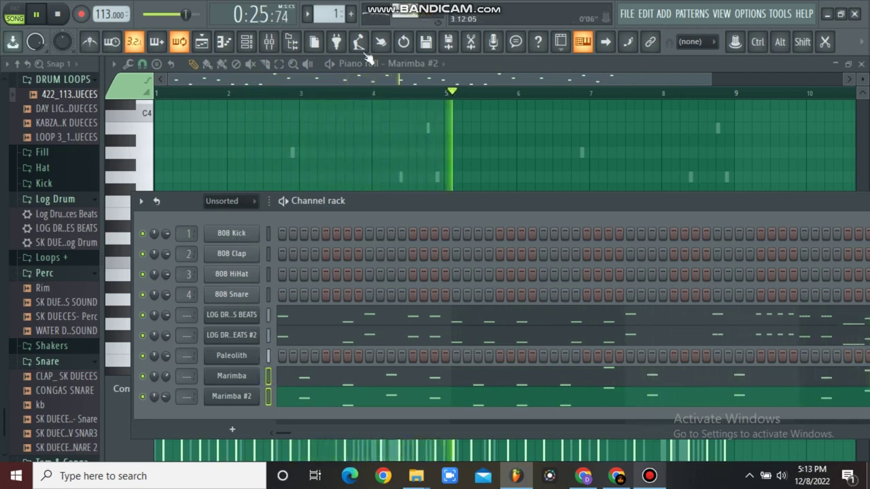
Cut the notes of both Marimba channels from Pattern 1 and paste them into a new empty pattern.
{"action": "left_click", "coordinate": [646, 14]}
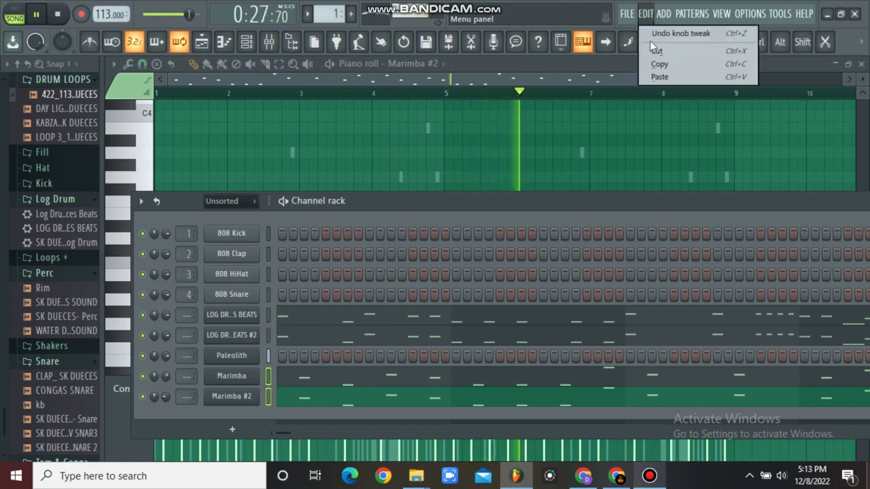
{"action": "left_click", "coordinate": [657, 50]}
{"action": "left_click", "coordinate": [353, 15]}
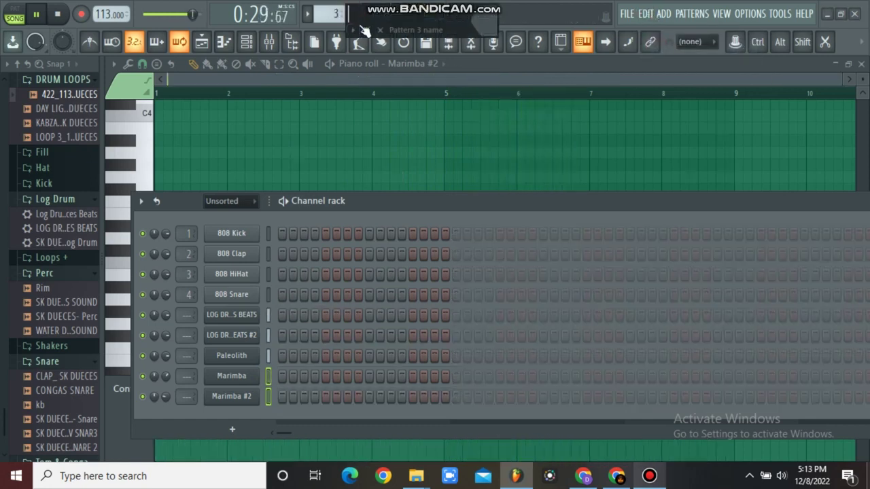
{"action": "left_click", "coordinate": [365, 30]}
{"action": "left_click", "coordinate": [645, 14]}
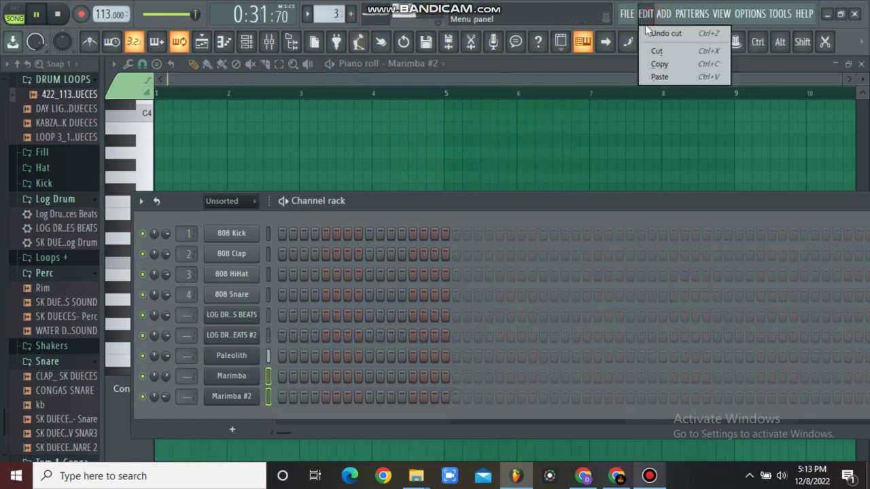
{"action": "left_click", "coordinate": [662, 76]}
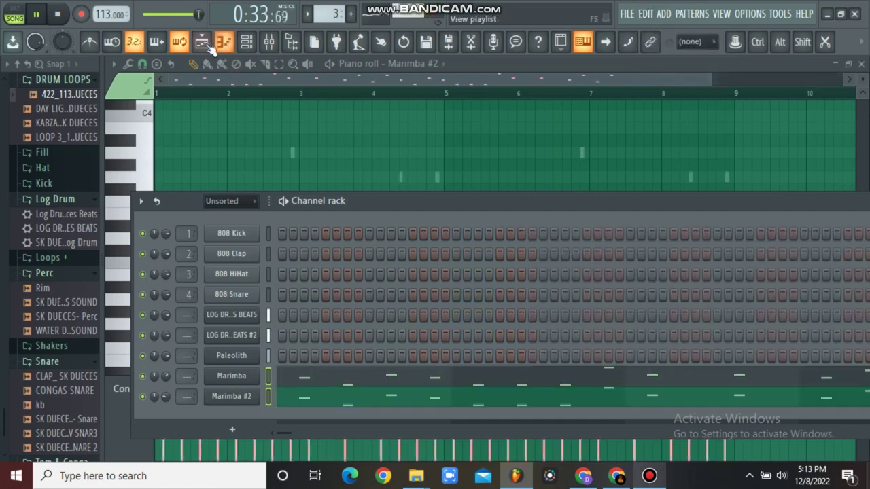
Place Pattern 3 on Track 4 of the Playlist at bar 1 and duplicate the clip to bar 9.
{"action": "left_click", "coordinate": [207, 44]}
{"action": "left_click", "coordinate": [298, 233]}
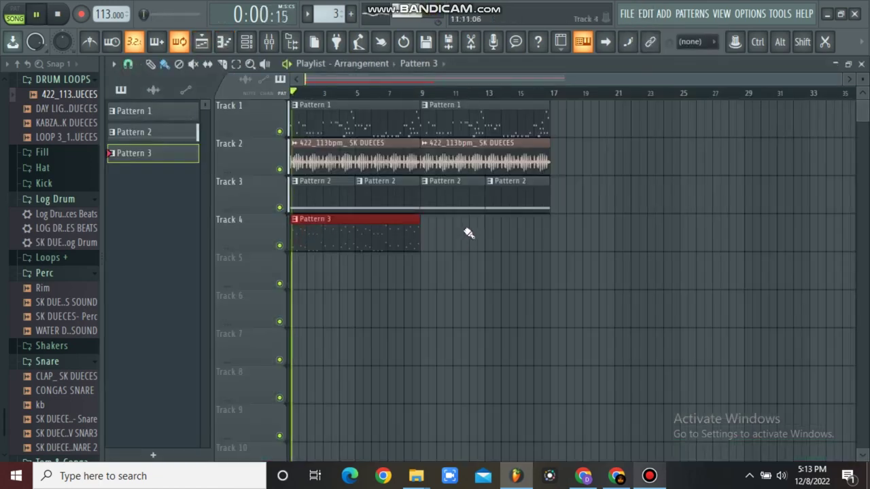
{"action": "left_click_drag", "start_coordinate": [462, 229], "coordinate": [266, 233]}
{"action": "key", "text": "ctrl+b"}
Select all Playlist clips on Tracks 1 to 4 and duplicate them into bars 17 to 32.
{"action": "right_click", "coordinate": [635, 135]}
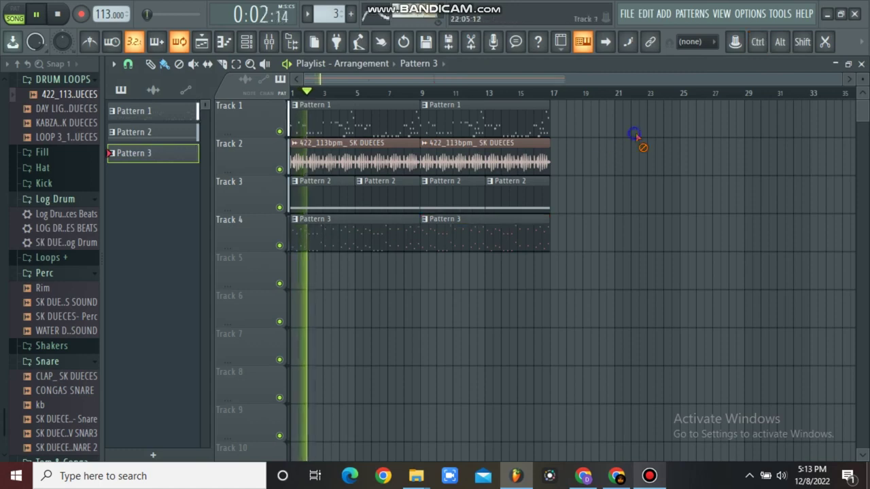
{"action": "left_click_drag", "start_coordinate": [604, 135], "coordinate": [356, 157]}
{"action": "key", "text": "ctrl+a"}
{"action": "key", "text": "ctrl+b"}
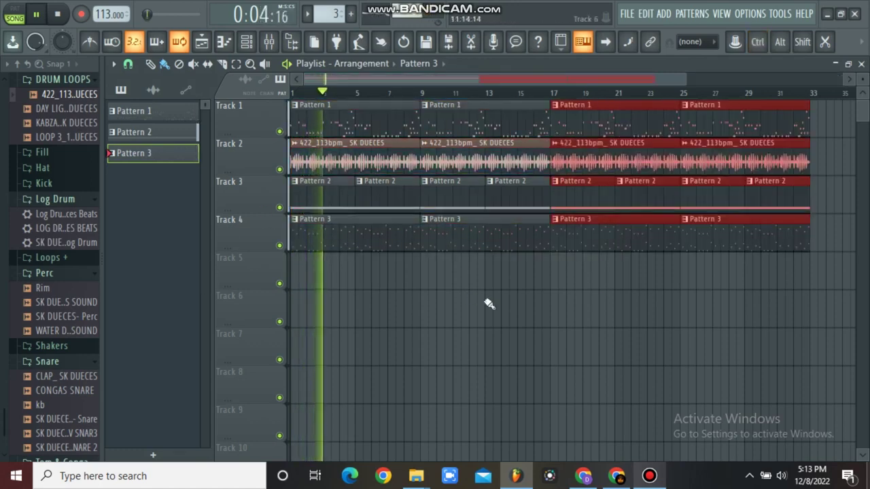
{"action": "right_click", "coordinate": [489, 305]}
Set bars 17 to 32 as the Playlist's playback range, clear the clip selection and stop playback.
{"action": "left_click_drag", "start_coordinate": [552, 94], "coordinate": [814, 115]}
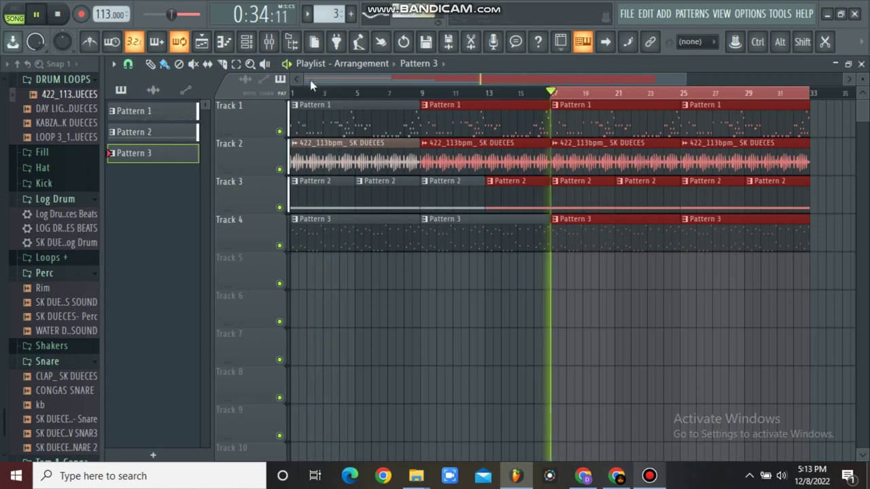
{"action": "left_click_drag", "start_coordinate": [309, 80], "coordinate": [411, 80]}
{"action": "left_click", "coordinate": [498, 359]}
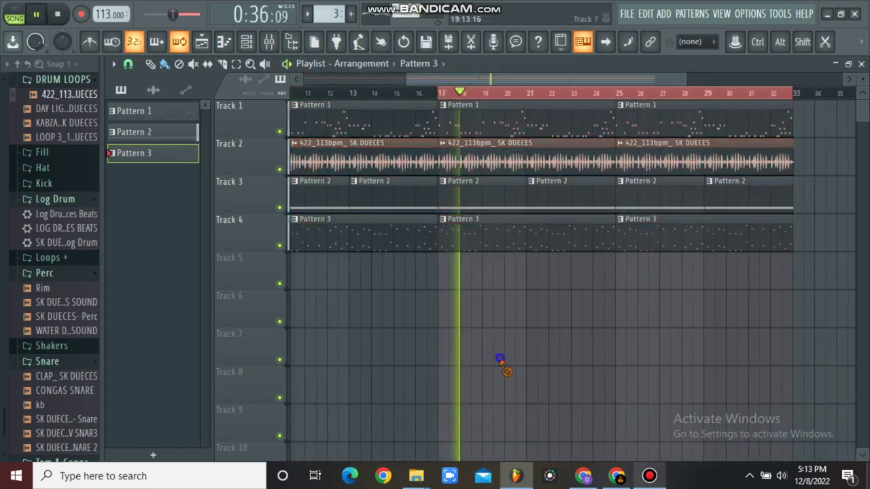
{"action": "key", "text": "space"}
Add a Purity instrument channel and show its Fast Synth preset category.
{"action": "left_click", "coordinate": [247, 42]}
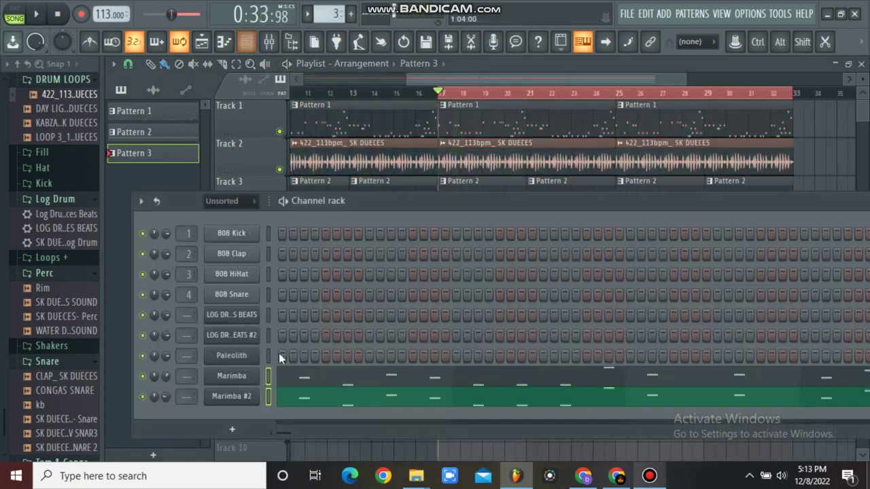
{"action": "left_click", "coordinate": [238, 428]}
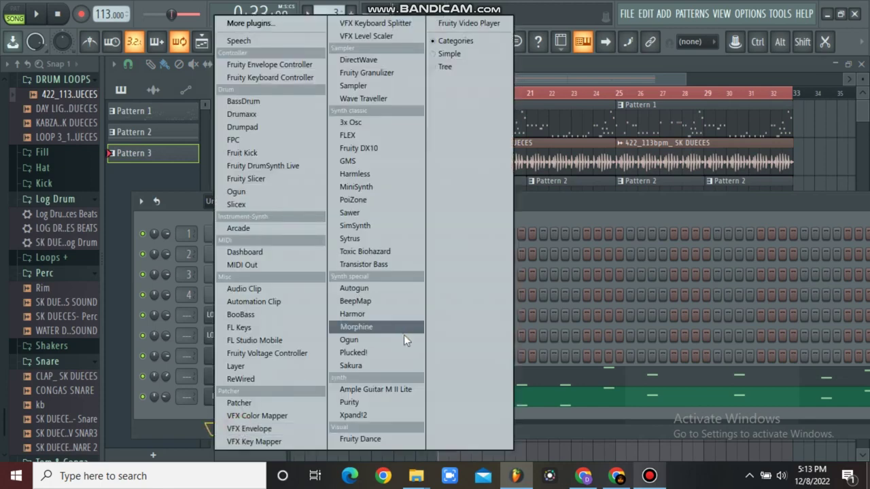
{"action": "left_click", "coordinate": [370, 401]}
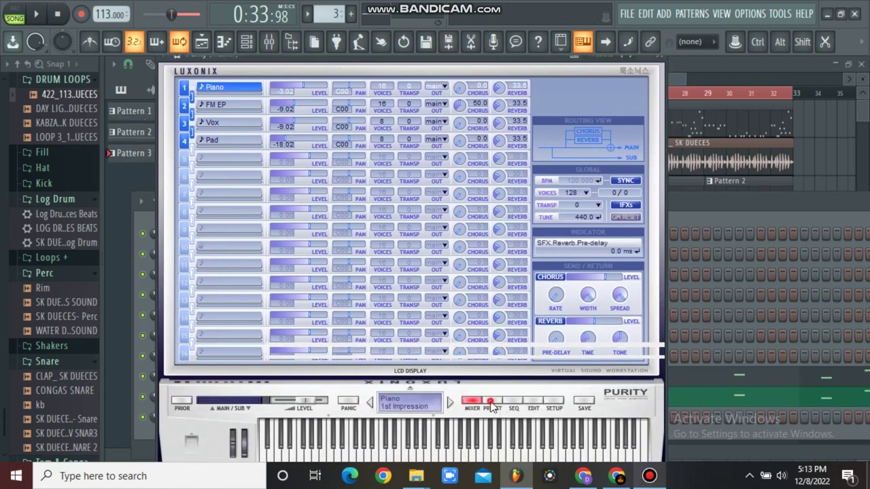
{"action": "left_click", "coordinate": [492, 406]}
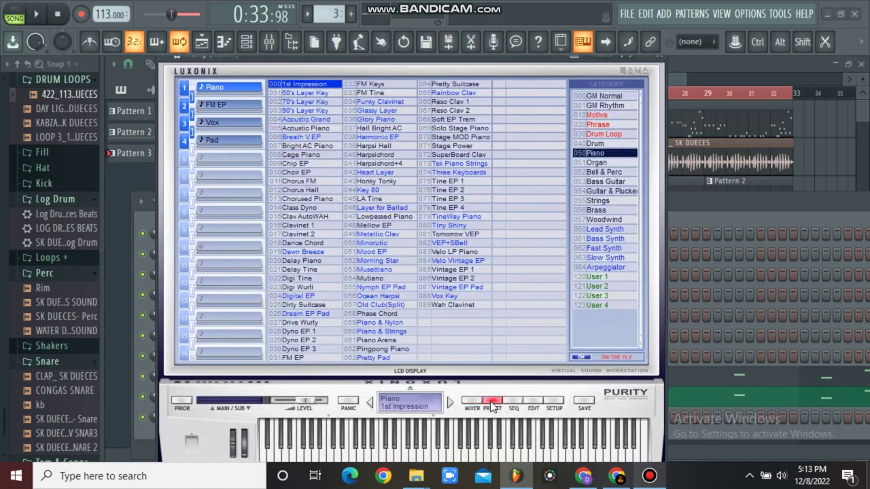
{"action": "left_click", "coordinate": [600, 248]}
Audition several Fast Synth presets such as Rich Synth and PWM Step, load Oracle, and close the Purity window.
{"action": "left_click", "coordinate": [443, 243]}
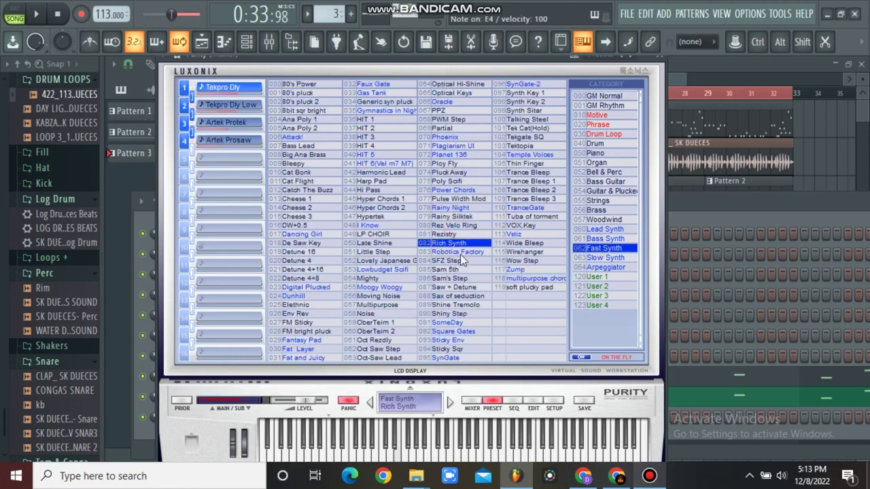
{"action": "left_click", "coordinate": [447, 234]}
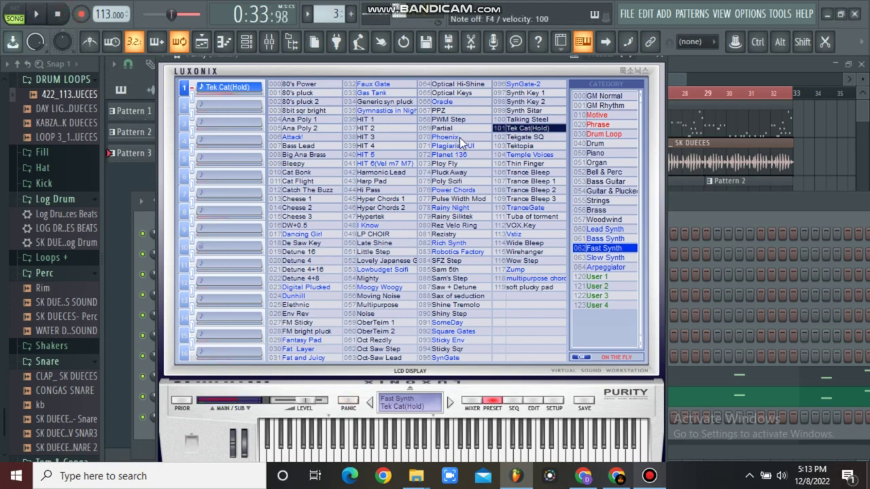
{"action": "key", "text": "p"}
{"action": "left_click", "coordinate": [530, 101]}
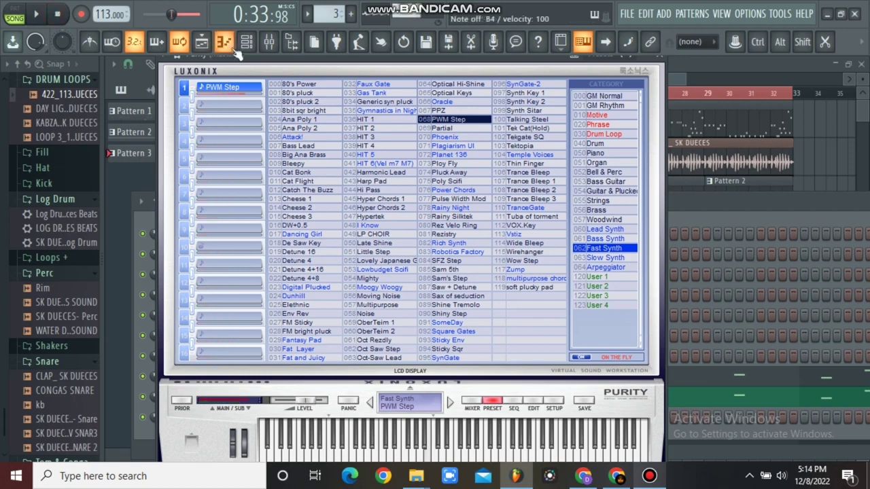
{"action": "left_click", "coordinate": [423, 102]}
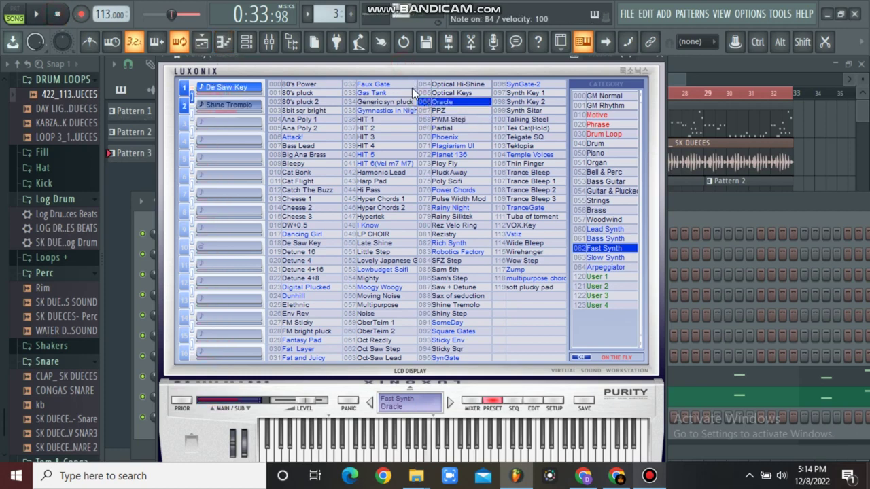
{"action": "left_click", "coordinate": [666, 60]}
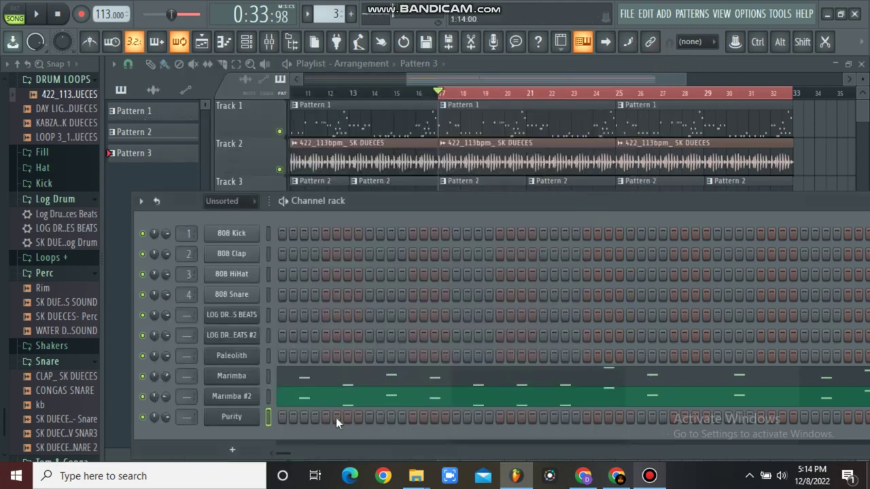
Open the Purity channel's piano roll, stop playback and audition the D3 key.
{"action": "right_click", "coordinate": [243, 418]}
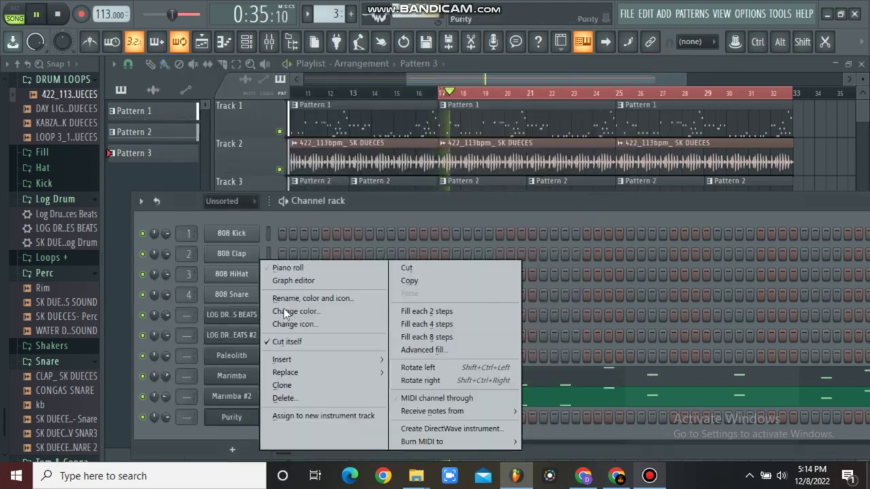
{"action": "left_click", "coordinate": [301, 269]}
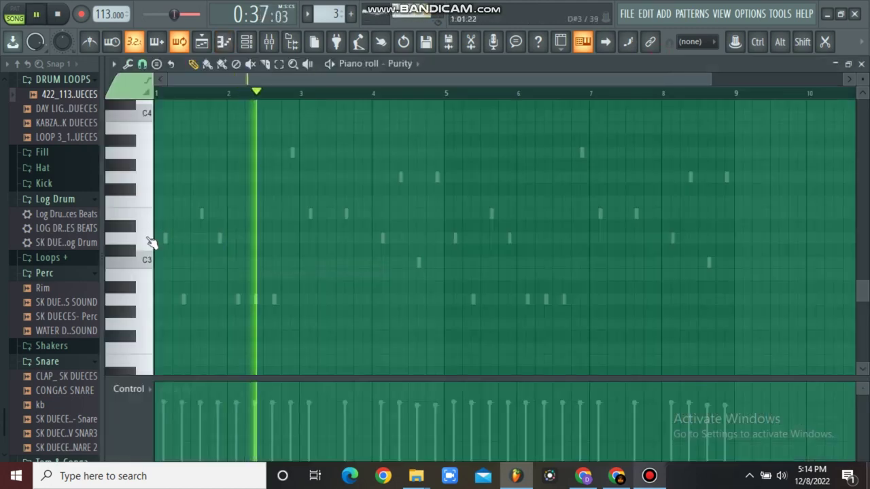
{"action": "key", "text": "space"}
{"action": "left_click", "coordinate": [148, 239]}
{"action": "scroll", "coordinate": [151, 190], "scroll_direction": "up", "scroll_amount": 3}
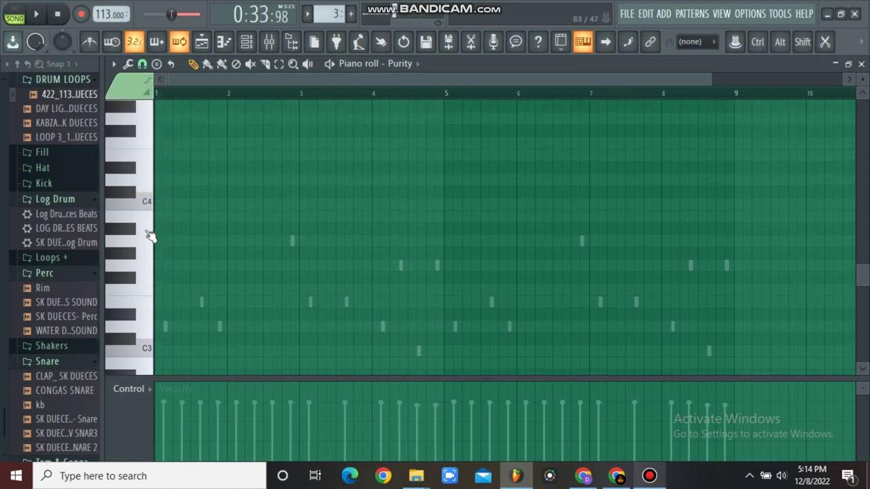
Play the looped section and examine the ghost notes around C5 in the Purity piano roll.
{"action": "key", "text": "space"}
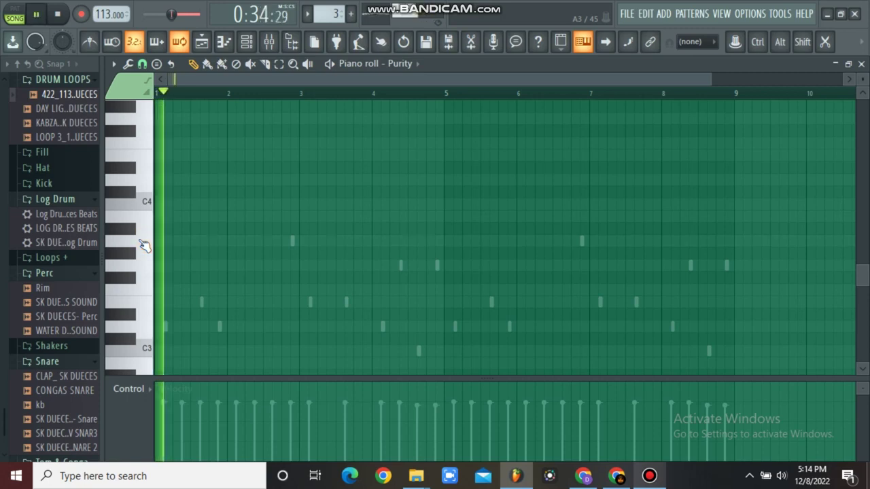
{"action": "key", "text": "space"}
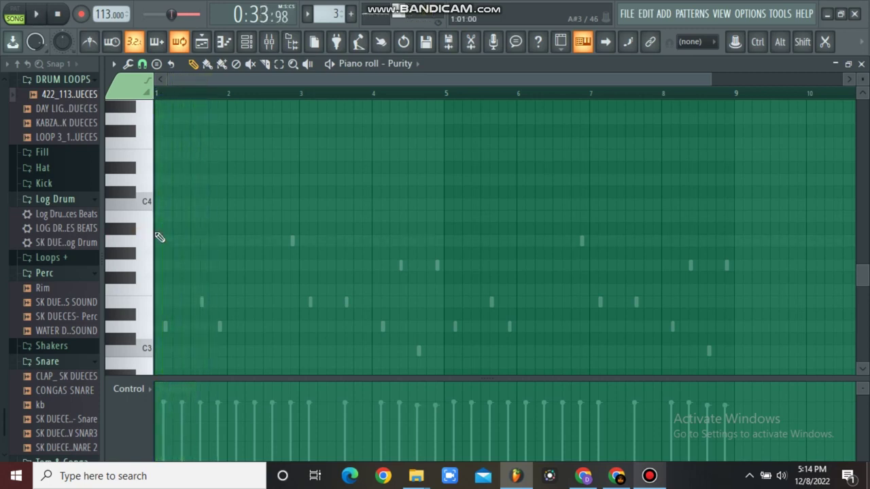
{"action": "key", "text": "space"}
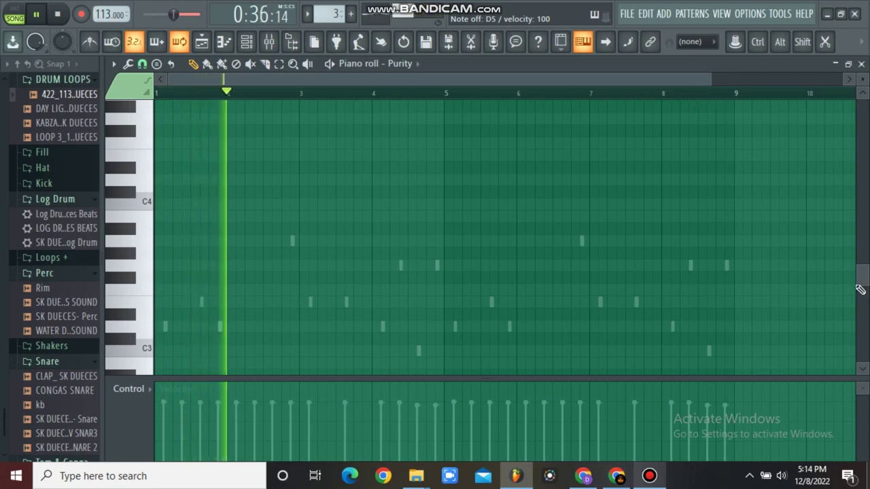
{"action": "scroll", "coordinate": [866, 260], "scroll_direction": "up", "scroll_amount": 3}
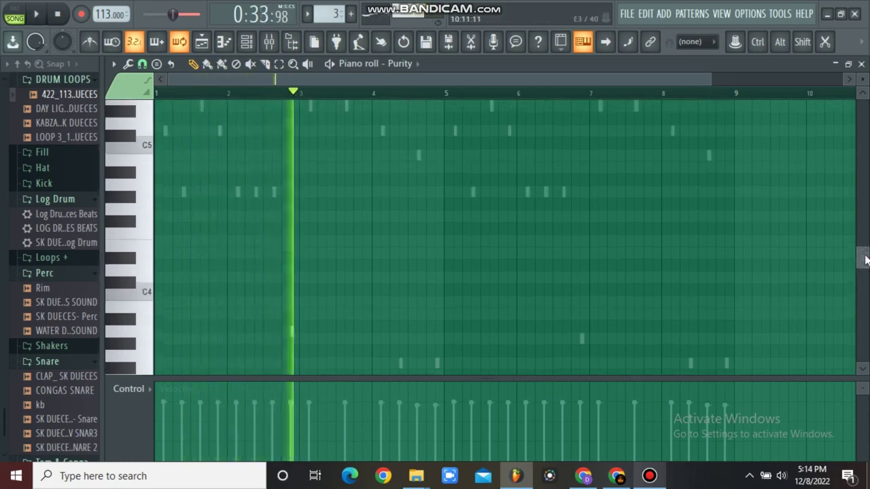
{"action": "scroll", "coordinate": [866, 260], "scroll_direction": "up", "scroll_amount": 3}
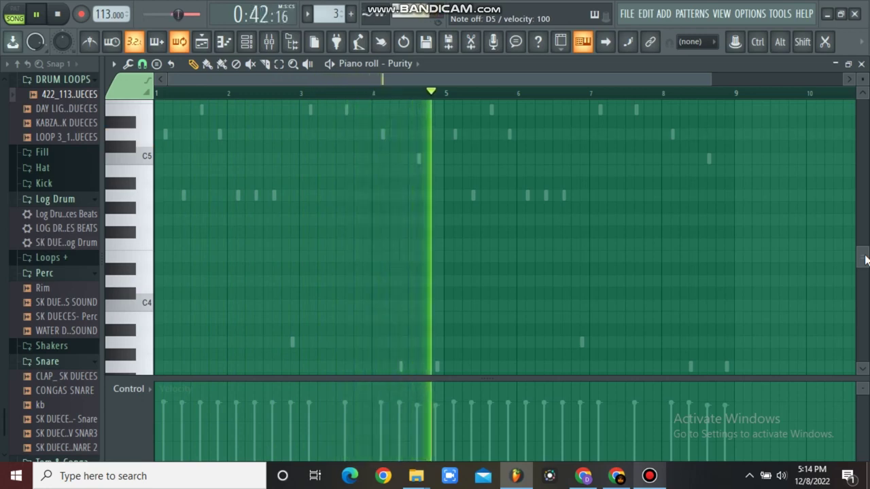
{"action": "key", "text": "space"}
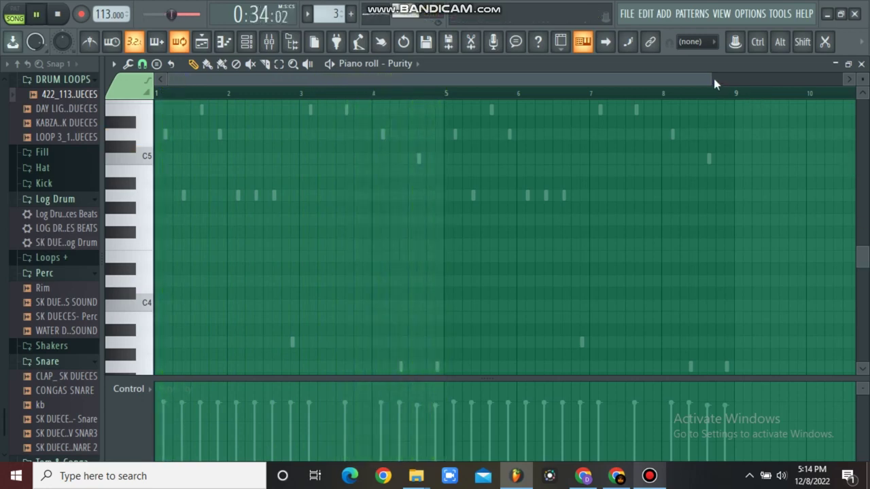
Add a D5 note at step 3 of bar 1 in the Purity piano roll and lengthen it to two steps.
{"action": "left_click_drag", "start_coordinate": [713, 76], "coordinate": [281, 78]}
{"action": "key", "text": "space"}
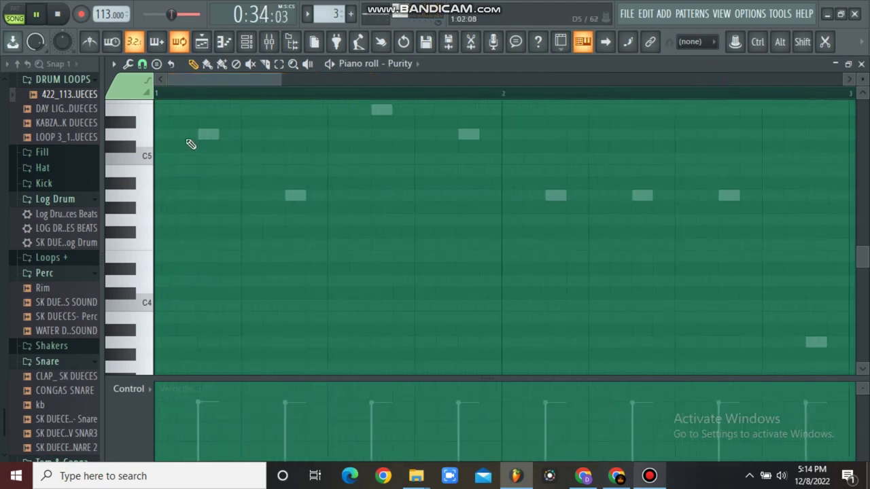
{"action": "left_click", "coordinate": [202, 135]}
{"action": "key", "text": "space"}
{"action": "key", "text": "space"}
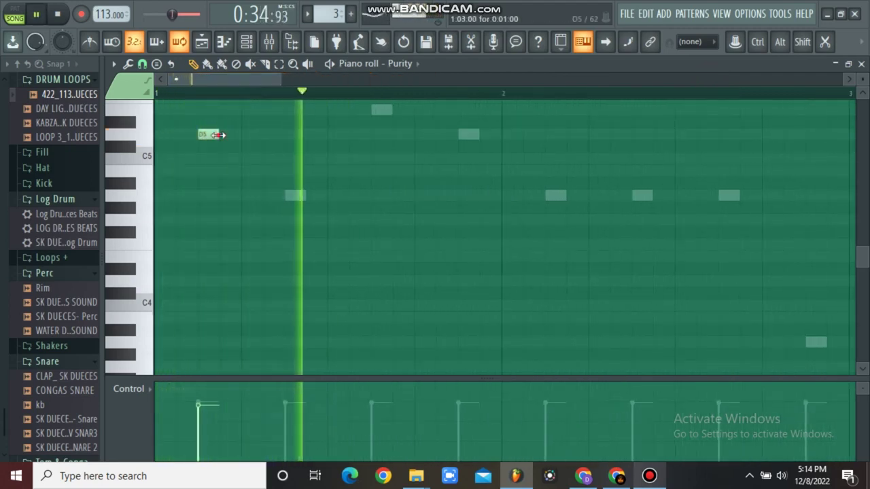
{"action": "key", "text": "space"}
{"action": "left_click_drag", "start_coordinate": [219, 135], "coordinate": [239, 135]}
{"action": "key", "text": "space"}
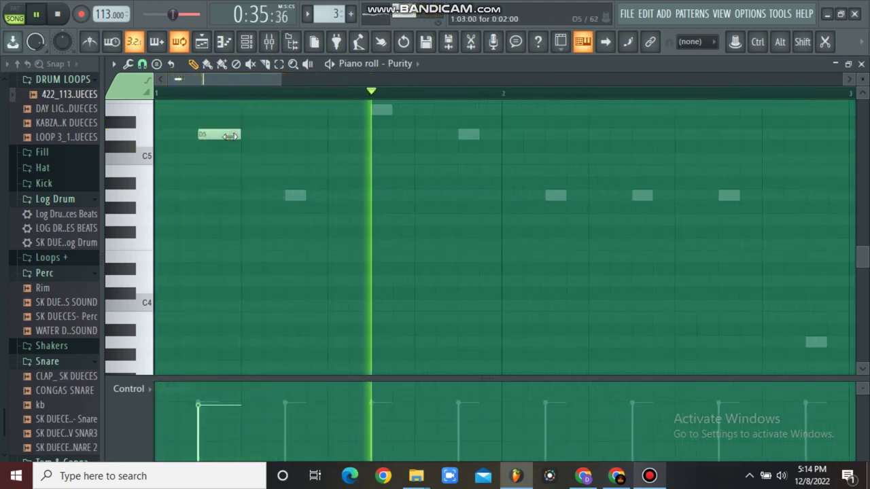
Audition the D5 note in the loop and add a second two-step D5 note at step 11 of bar 1.
{"action": "key", "text": "space"}
{"action": "key", "text": "space"}
{"action": "key", "text": "space"}
{"action": "key", "text": "space"}
{"action": "key", "text": "space"}
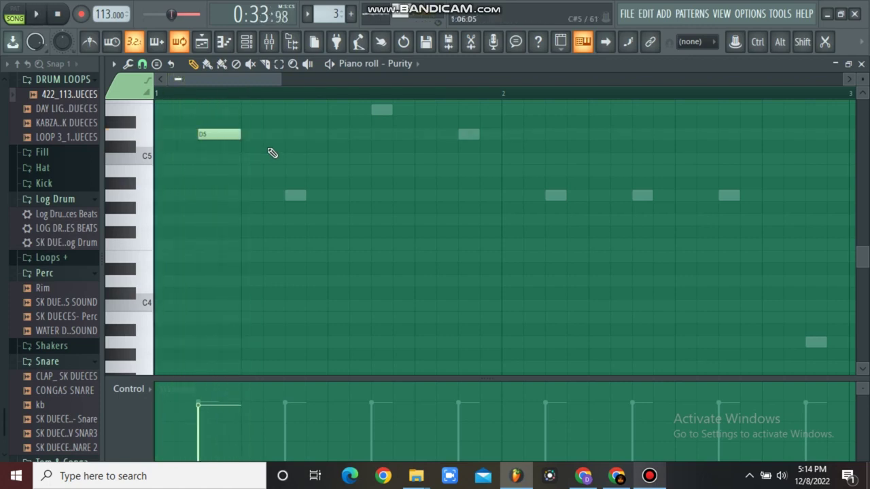
{"action": "key", "text": "space"}
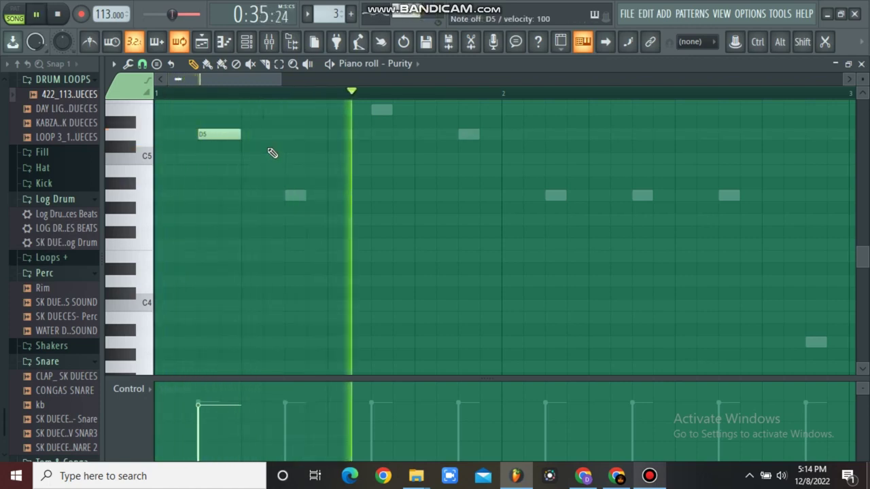
{"action": "key", "text": "space"}
{"action": "key", "text": "space"}
{"action": "left_click", "coordinate": [373, 134]}
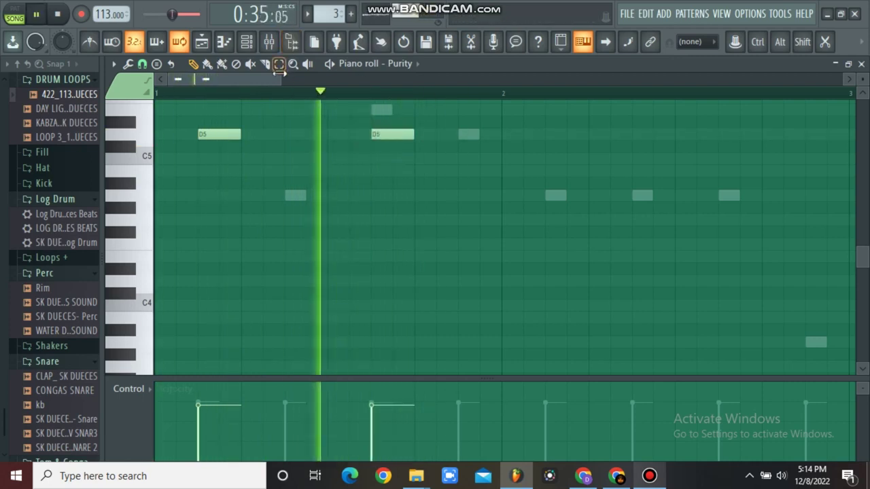
Select bar 1 of the Purity part, duplicate its two D5 notes through bar 8, and clear the selection.
{"action": "scroll", "coordinate": [467, 89], "scroll_direction": "down", "scroll_amount": 5}
{"action": "left_click_drag", "start_coordinate": [235, 95], "coordinate": [6, 163]}
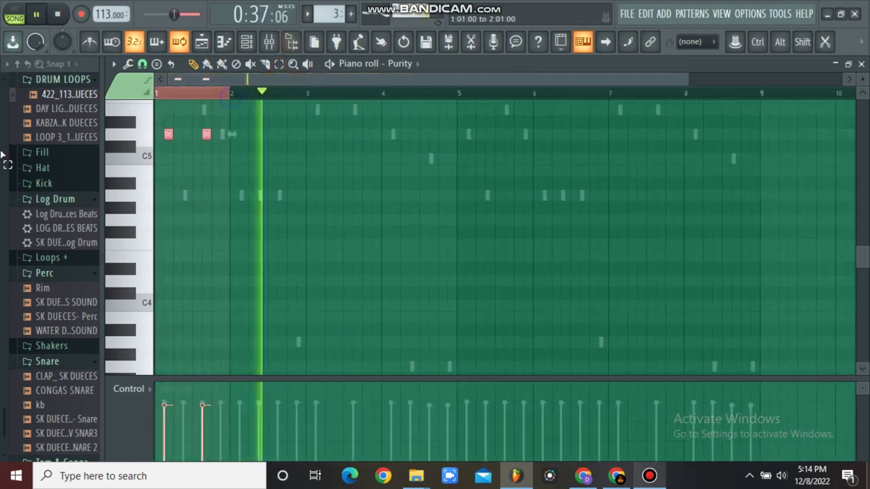
{"action": "key", "text": "ctrl+b"}
{"action": "key", "text": "ctrl+b"}
{"action": "key", "text": "ctrl+b"}
{"action": "key", "text": "ctrl+b"}
{"action": "key", "text": "ctrl+b"}
{"action": "key", "text": "ctrl+b"}
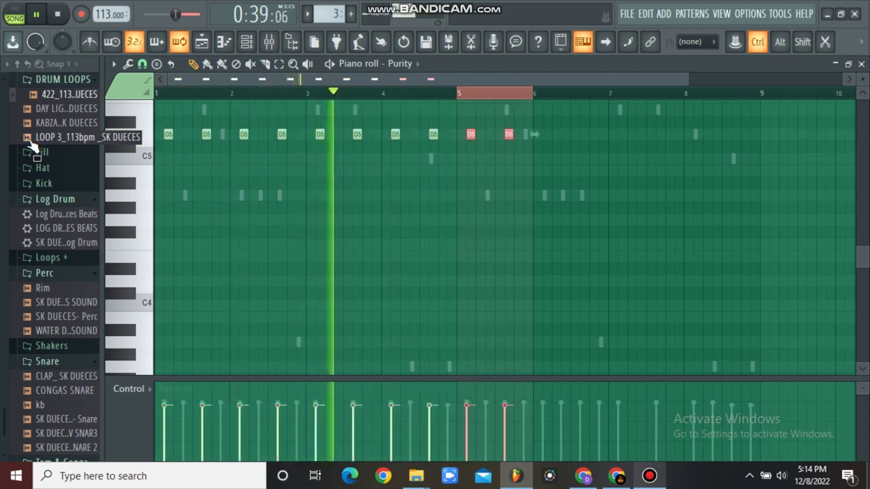
{"action": "key", "text": "ctrl+b"}
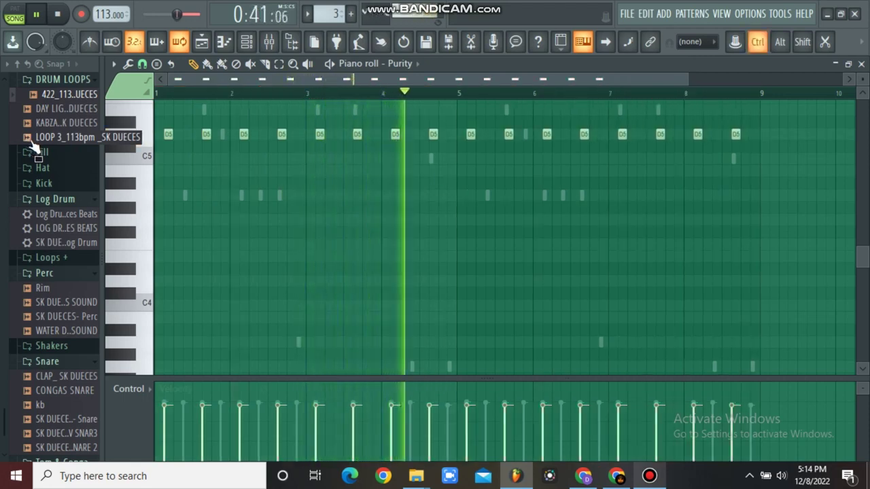
{"action": "key", "text": "ctrl+d"}
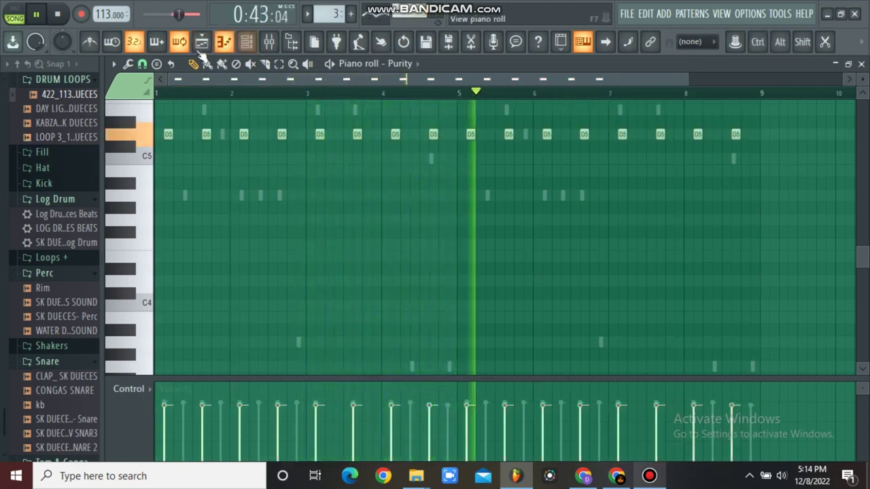
Cut the Purity channel's notes from Pattern 3 and paste them into the same channel in a new Pattern 4.
{"action": "left_click", "coordinate": [201, 42]}
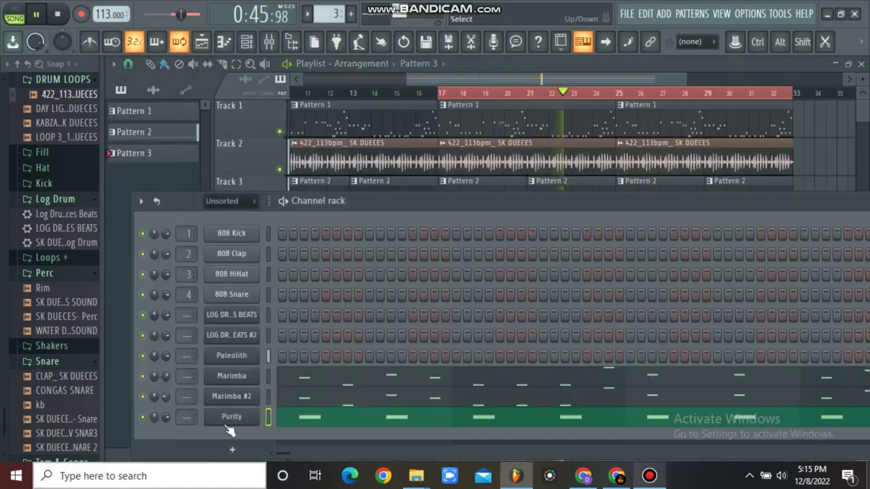
{"action": "right_click", "coordinate": [230, 420]}
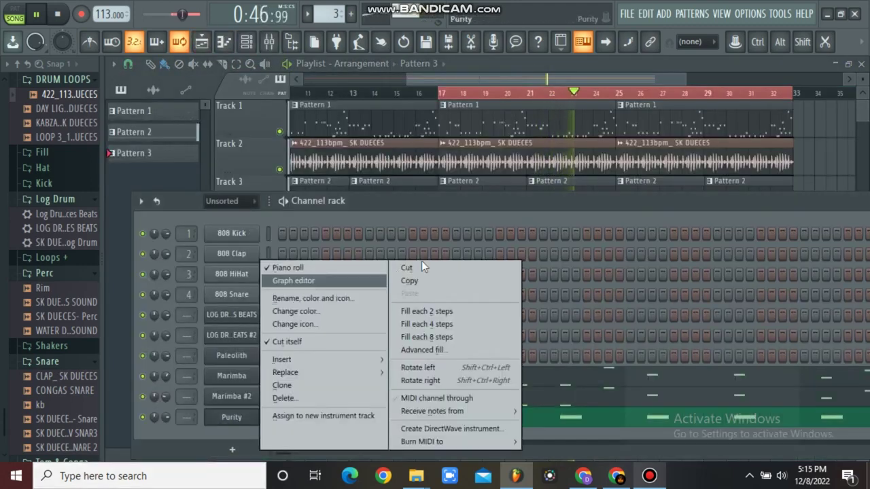
{"action": "left_click", "coordinate": [423, 267]}
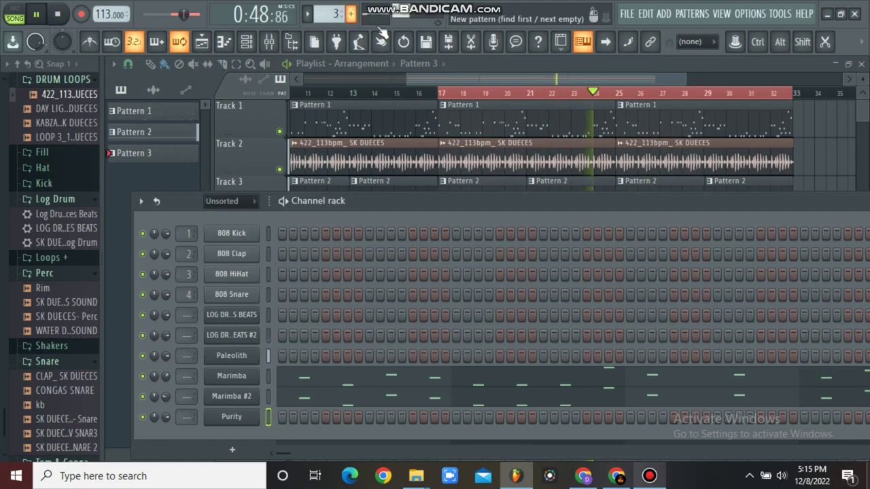
{"action": "left_click", "coordinate": [382, 33]}
{"action": "right_click", "coordinate": [245, 417]}
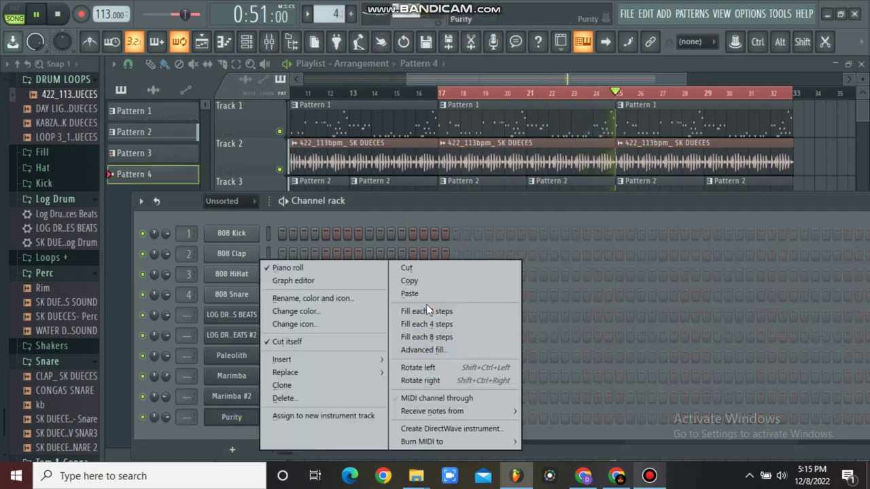
{"action": "left_click", "coordinate": [428, 293]}
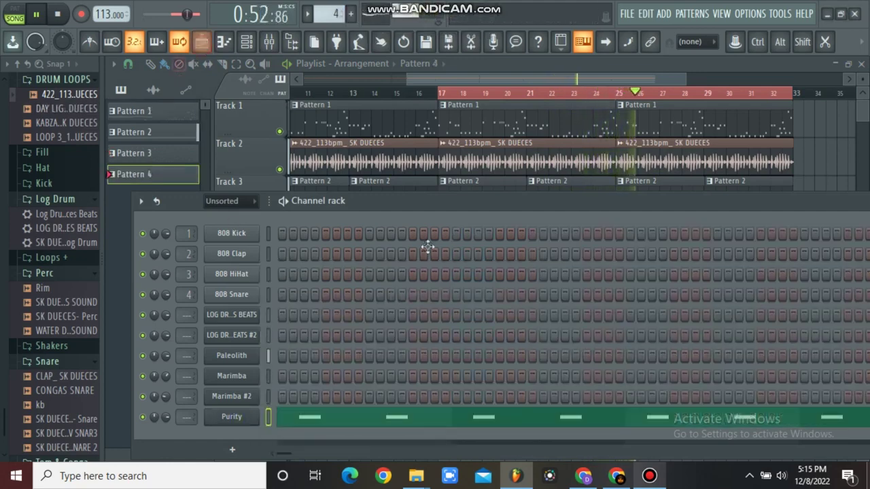
Place a Pattern 4 clip on Track 5 at bar 25, restart playback and clear the Playlist's playback range.
{"action": "key", "text": "F6"}
{"action": "left_click", "coordinate": [618, 272]}
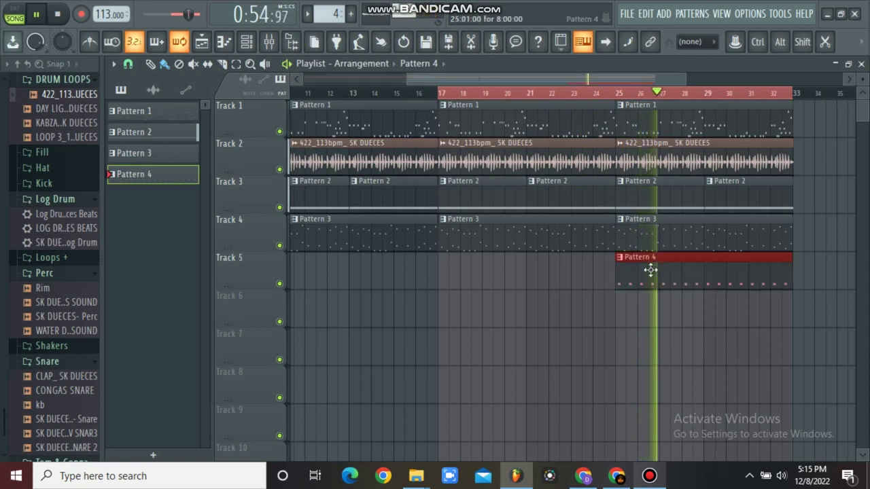
{"action": "key", "text": "space"}
{"action": "key", "text": "space"}
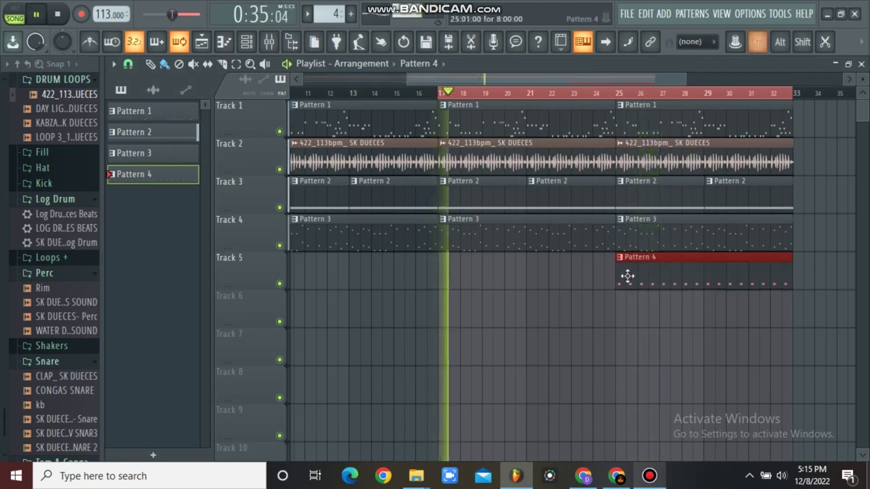
{"action": "key", "text": "ctrl+d"}
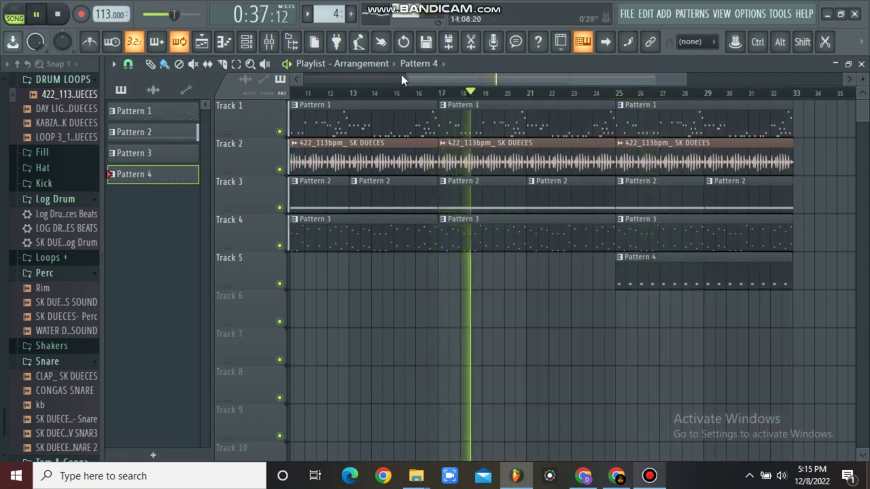
Copy the Pattern 4 clip on Track 5 to bar 17 and play the arrangement from the start.
{"action": "left_click_drag", "start_coordinate": [407, 80], "coordinate": [101, 91]}
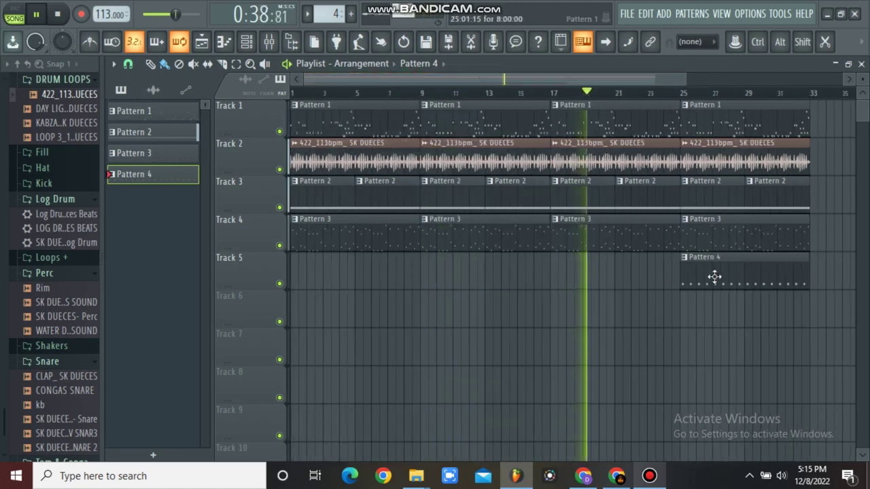
{"action": "key", "text": "space"}
{"action": "key", "text": "space"}
{"action": "left_click_drag", "start_coordinate": [718, 275], "coordinate": [595, 267]}
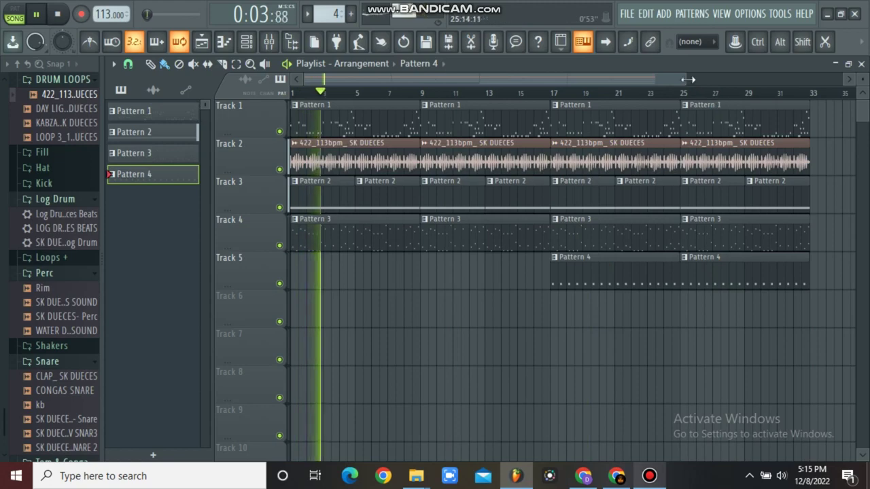
{"action": "scroll", "coordinate": [755, 219], "scroll_direction": "down", "scroll_amount": 2}
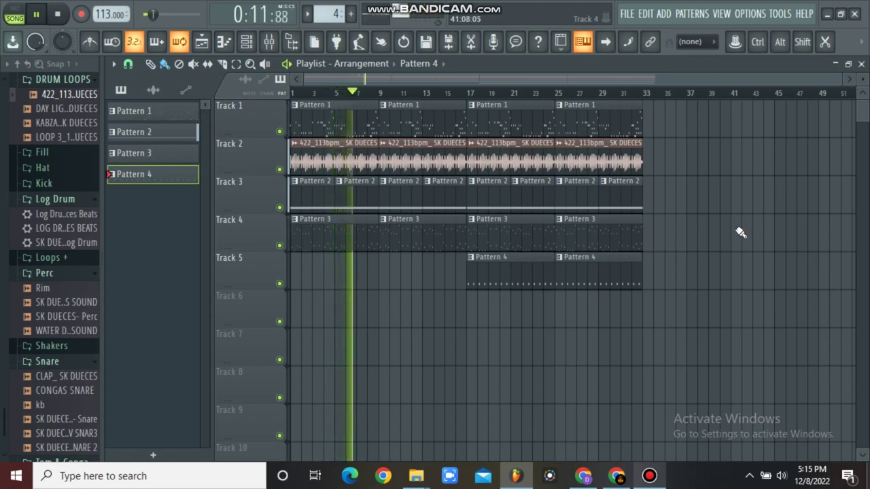
{"action": "key", "text": "space"}
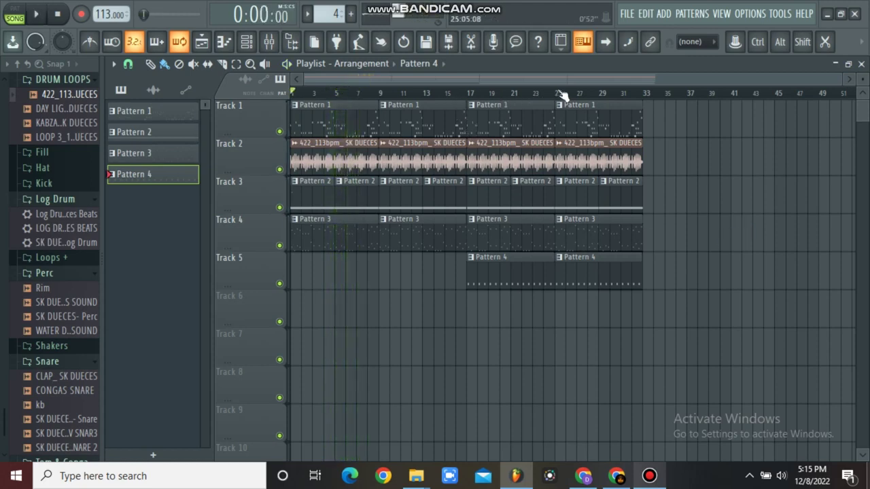
Set bars 25 to 32 as the Playlist's playback range, clear the clip selection and start playback.
{"action": "left_click_drag", "start_coordinate": [558, 93], "coordinate": [645, 112]}
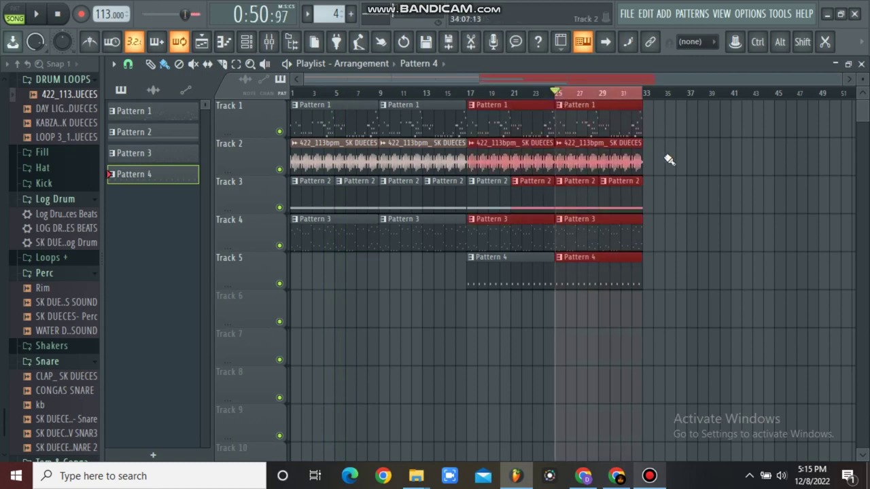
{"action": "left_click", "coordinate": [665, 159]}
{"action": "left_click", "coordinate": [650, 478]}
{"action": "left_click", "coordinate": [651, 476]}
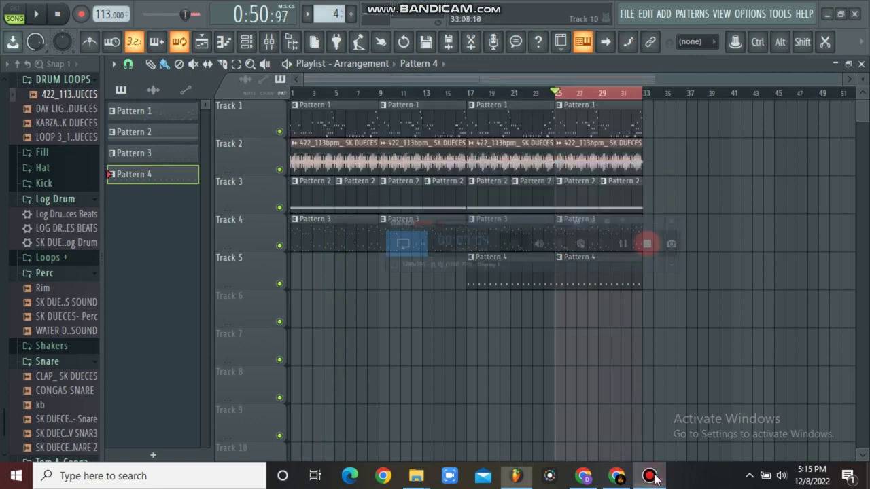
{"action": "key", "text": "space"}
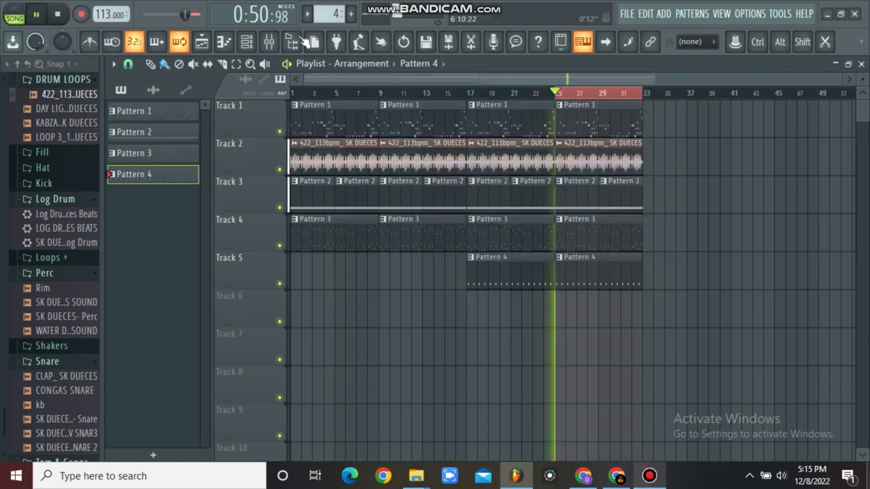
Set the Purity channel's volume to 68% in the Channel rack, then clear the Playlist's playback range.
{"action": "left_click", "coordinate": [248, 42]}
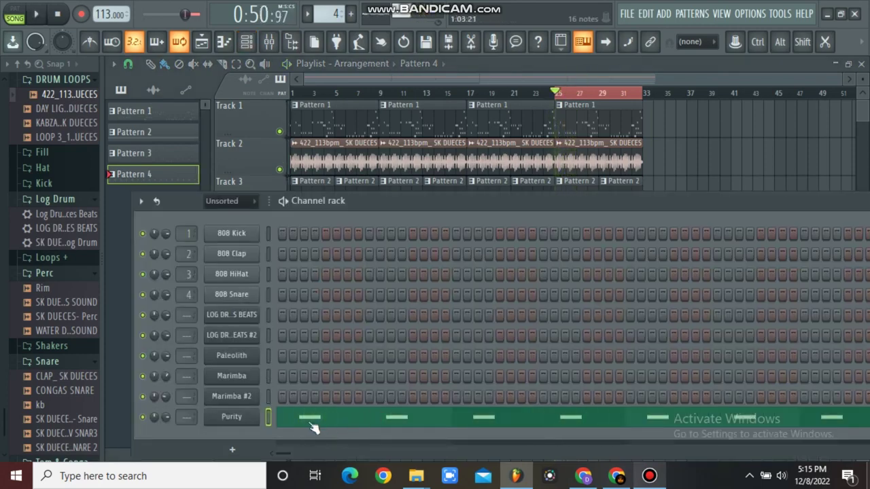
{"action": "key", "text": "space"}
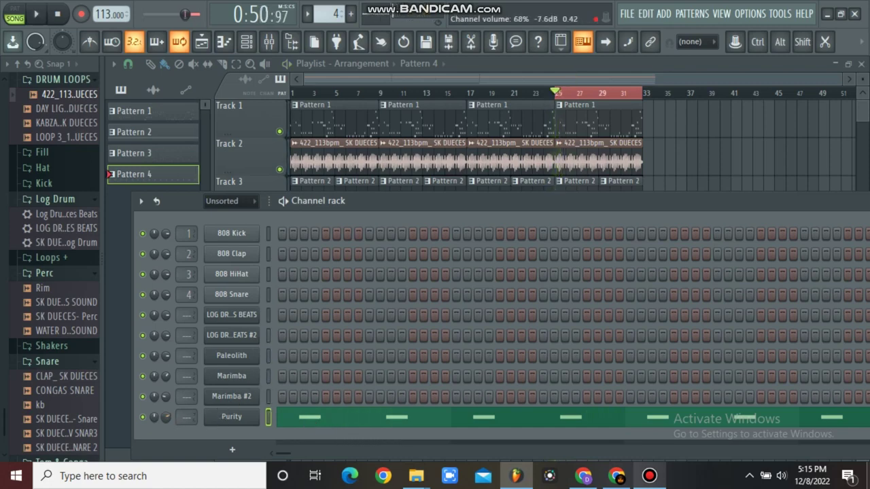
{"action": "left_click", "coordinate": [725, 134]}
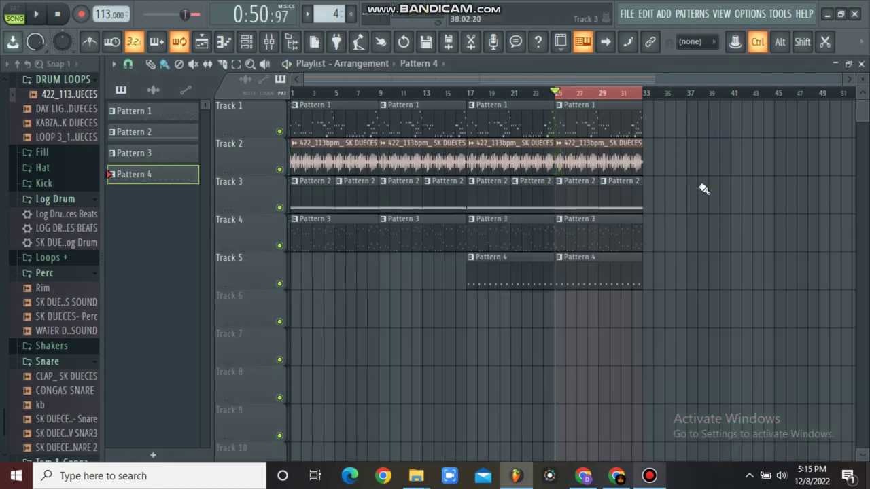
{"action": "key", "text": "ctrl+d"}
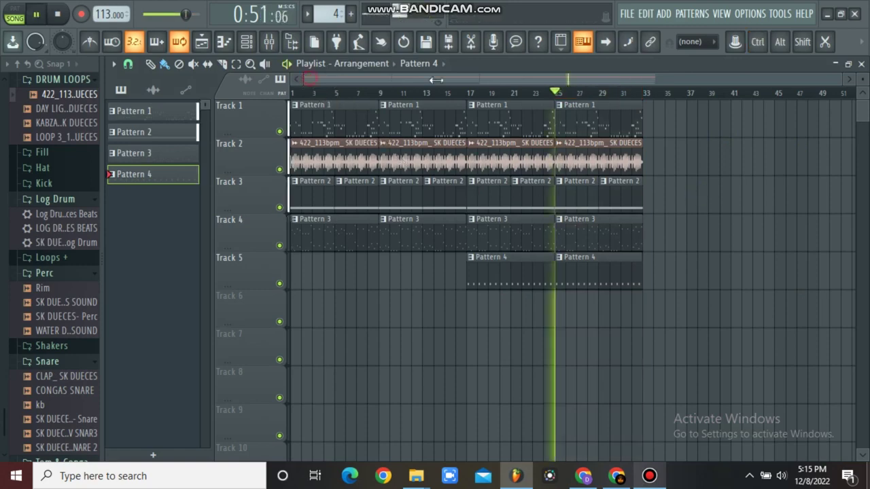
Play the arrangement from bar 16 to hear the transition into the Pattern 4 clip, then stop playback.
{"action": "left_click_drag", "start_coordinate": [302, 79], "coordinate": [552, 79]}
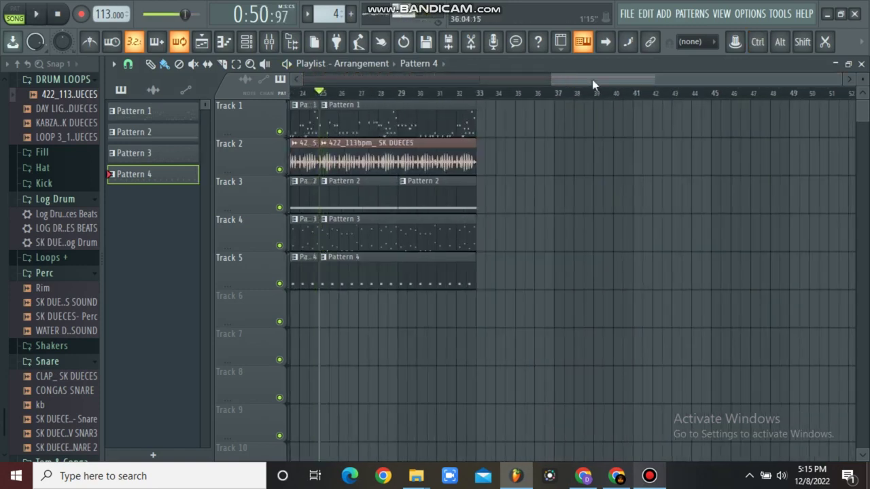
{"action": "left_click_drag", "start_coordinate": [607, 77], "coordinate": [479, 103]}
{"action": "left_click", "coordinate": [330, 93]}
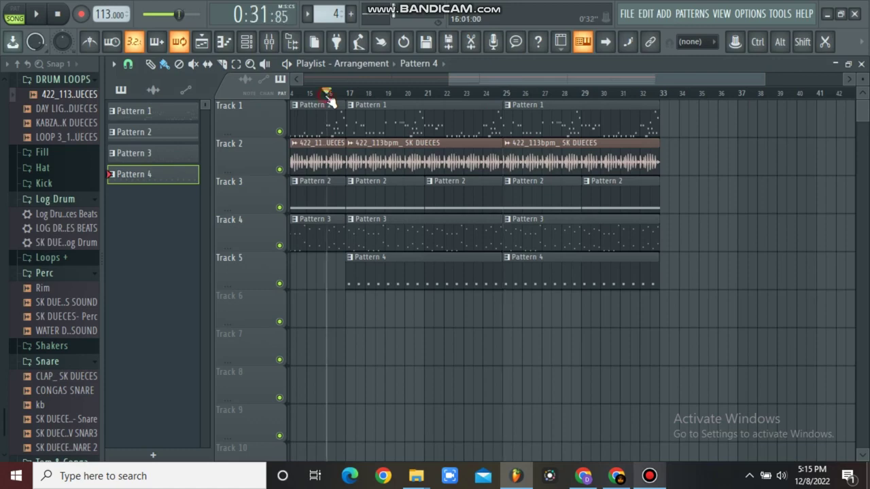
{"action": "key", "text": "space"}
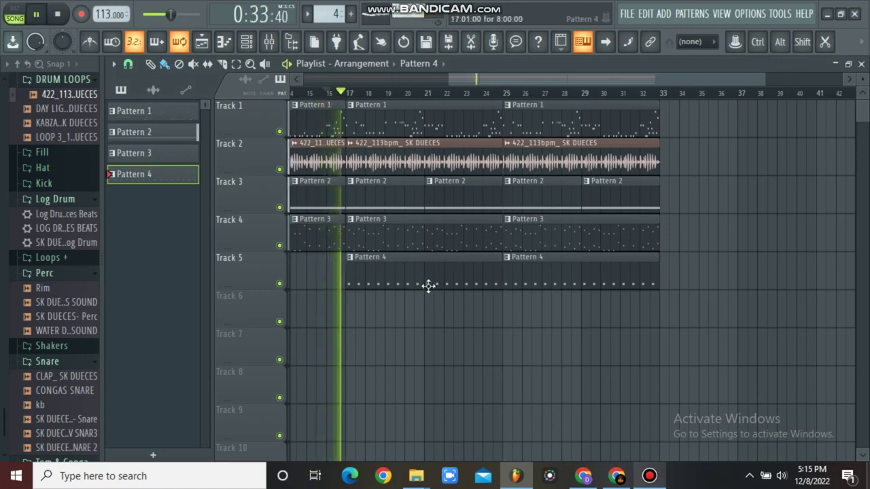
{"action": "key", "text": "space"}
Delete all clips on Tracks 1 to 4 from bar 17 to bar 32.
{"action": "left_click_drag", "start_coordinate": [759, 79], "coordinate": [360, 251]}
{"action": "key", "text": "Delete"}
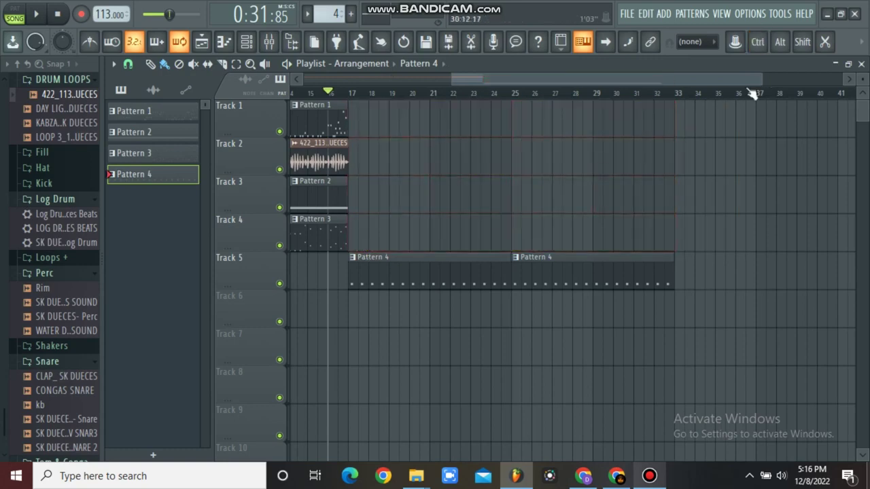
Delete the drum loop clip at bar 9 on Track 2 and undo the deletion of the neighbouring pattern clips.
{"action": "left_click_drag", "start_coordinate": [758, 78], "coordinate": [493, 83]}
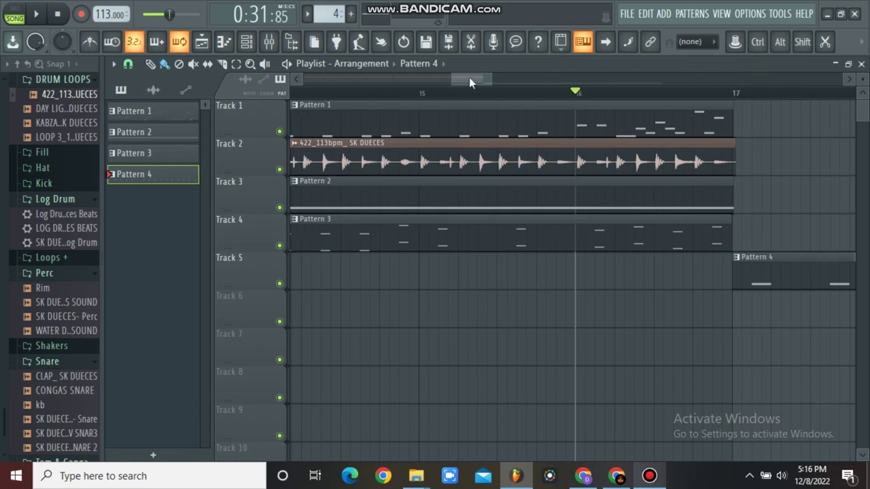
{"action": "left_click_drag", "start_coordinate": [452, 82], "coordinate": [316, 79]}
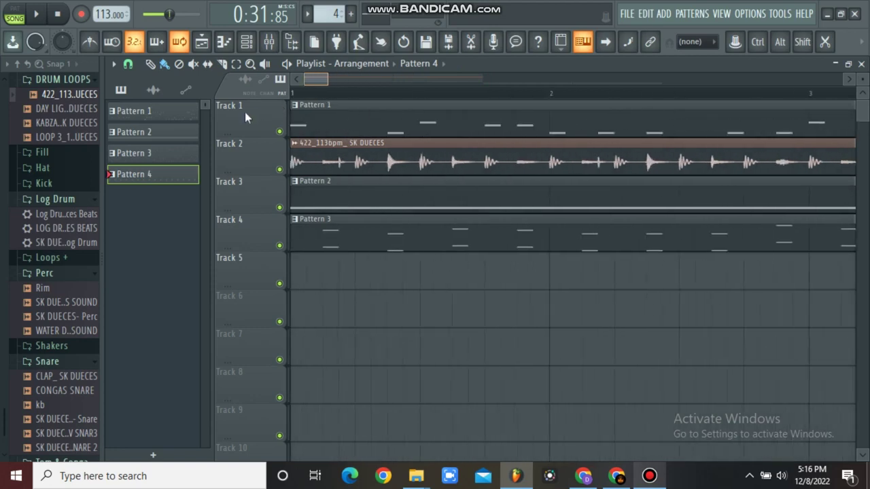
{"action": "left_click_drag", "start_coordinate": [316, 80], "coordinate": [403, 93]}
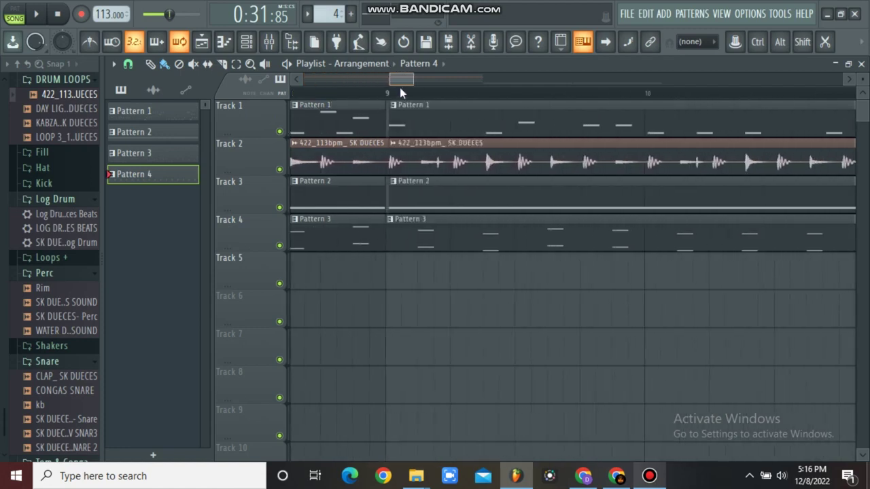
{"action": "right_click", "coordinate": [459, 161]}
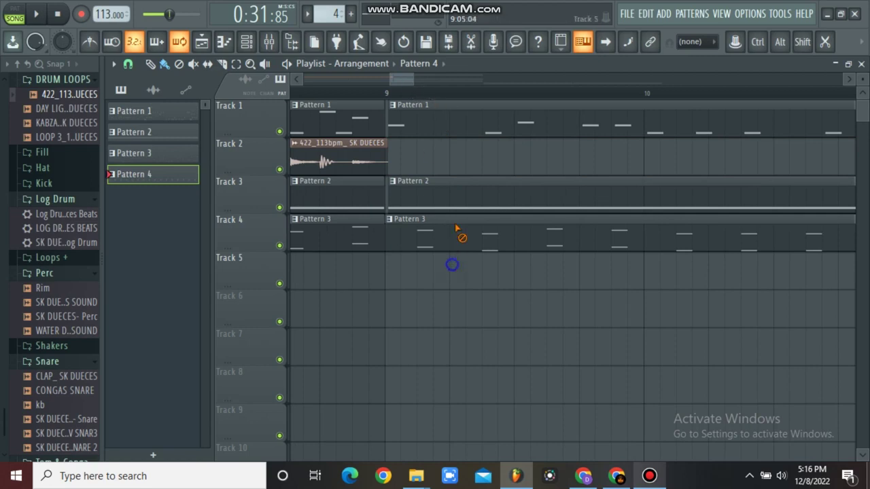
{"action": "right_click", "coordinate": [456, 231]}
{"action": "right_click", "coordinate": [466, 194]}
{"action": "right_click", "coordinate": [476, 130]}
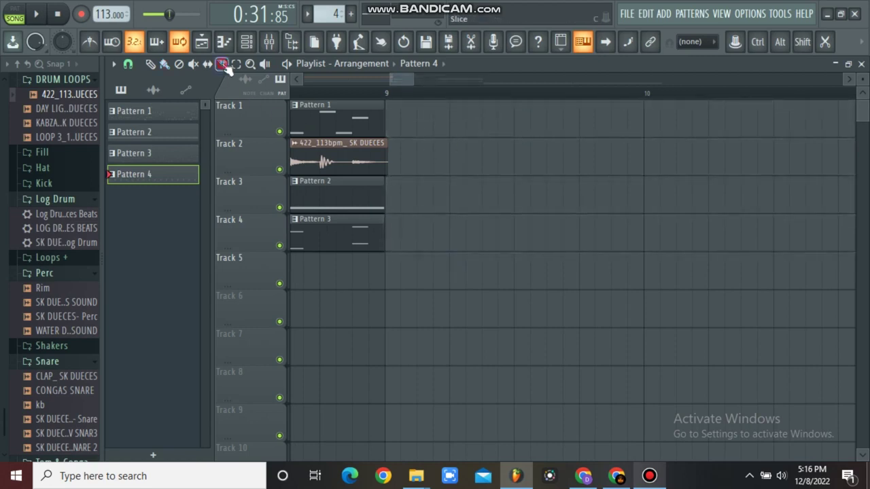
{"action": "key", "text": "ctrl+z"}
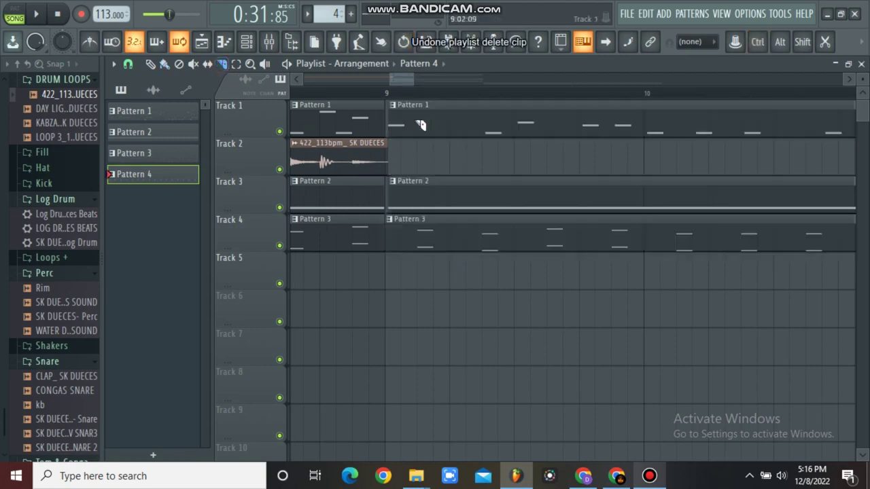
Delete the Pattern 1, Pattern 2 and Pattern 3 clips in bars 9 to 16 on Tracks 1, 3 and 4.
{"action": "left_click_drag", "start_coordinate": [388, 79], "coordinate": [212, 89]}
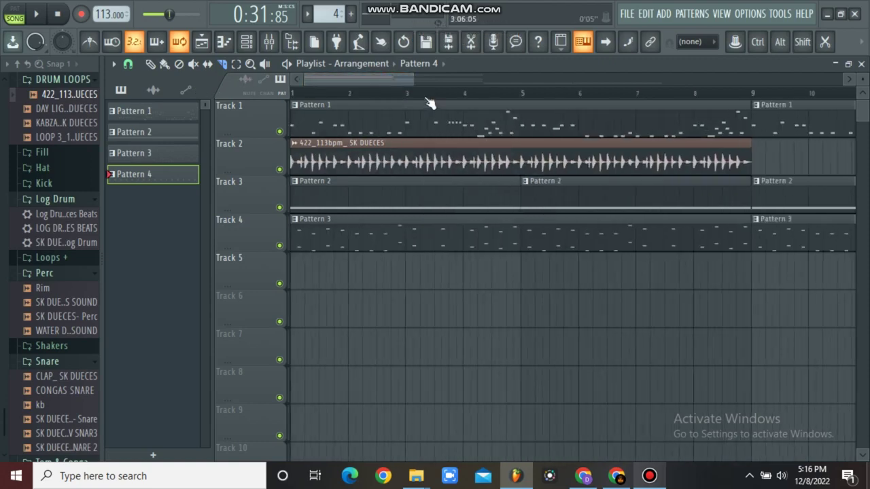
{"action": "left_click_drag", "start_coordinate": [416, 78], "coordinate": [516, 210]}
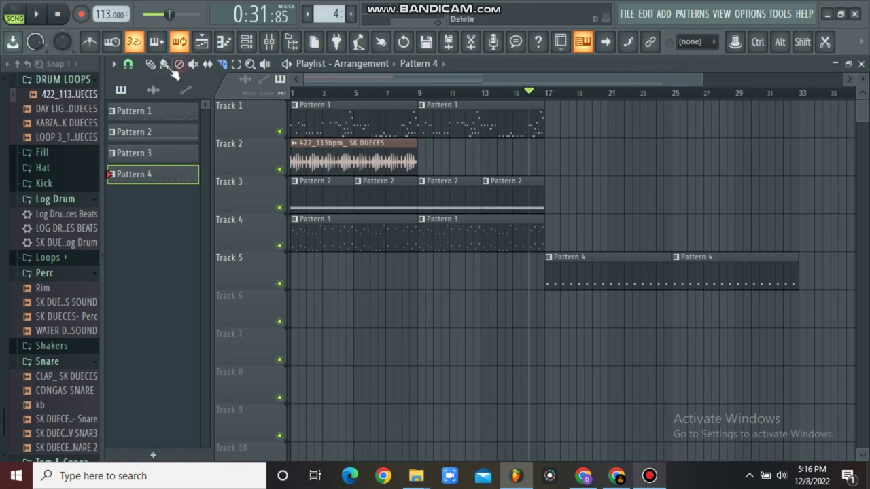
{"action": "right_click", "coordinate": [505, 199]}
{"action": "right_click", "coordinate": [495, 235]}
{"action": "right_click", "coordinate": [472, 199]}
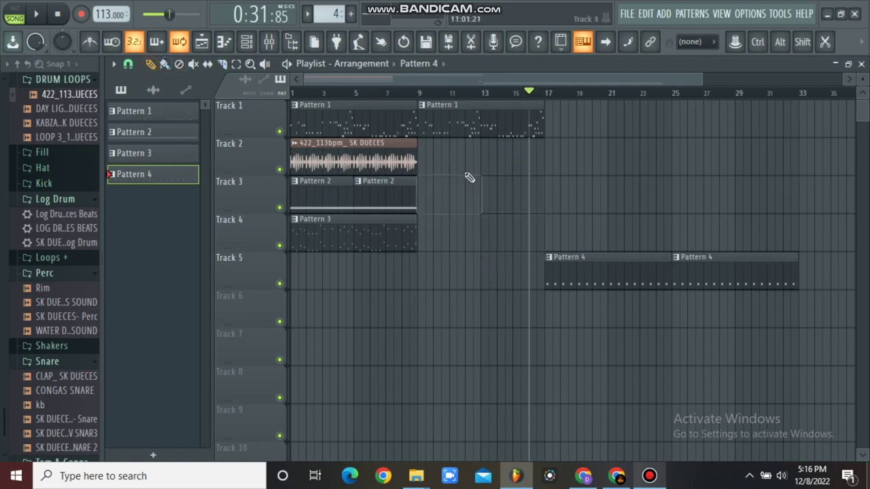
{"action": "right_click", "coordinate": [472, 134]}
Trim the drum loop clip on Track 2 so that it ends exactly at bar 9.
{"action": "left_click_drag", "start_coordinate": [704, 81], "coordinate": [423, 98]}
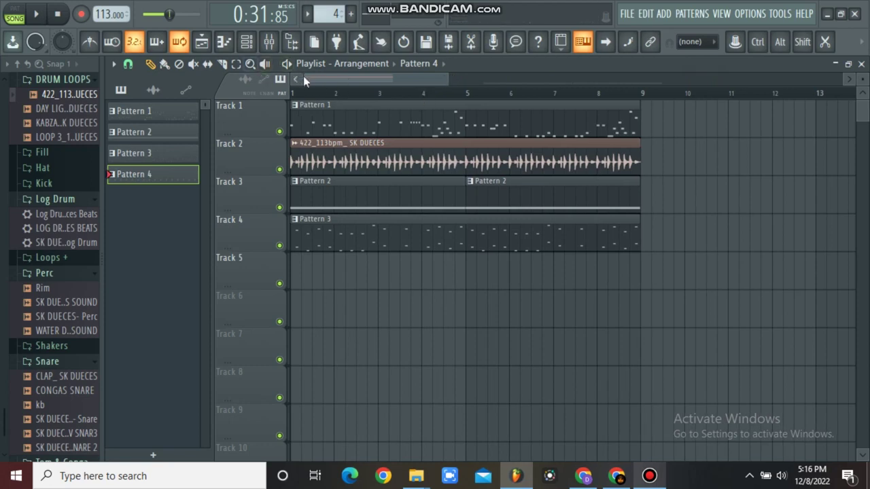
{"action": "left_click_drag", "start_coordinate": [304, 78], "coordinate": [382, 68]}
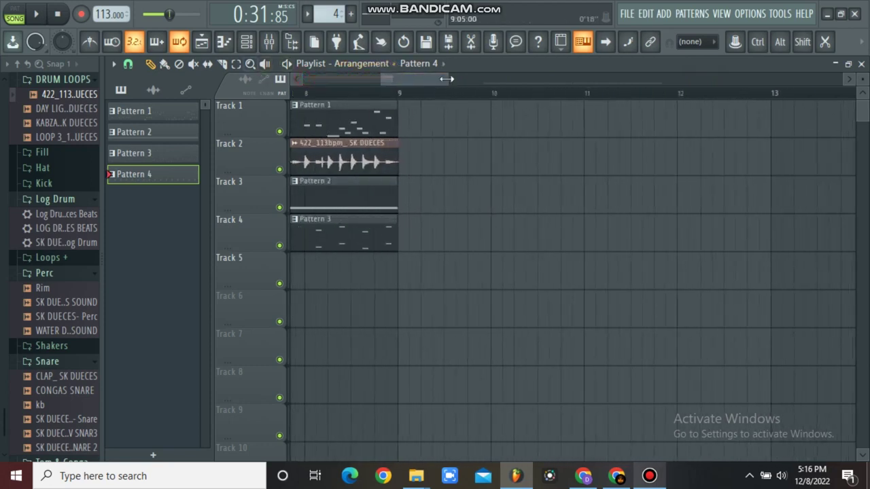
{"action": "left_click_drag", "start_coordinate": [447, 79], "coordinate": [391, 79]}
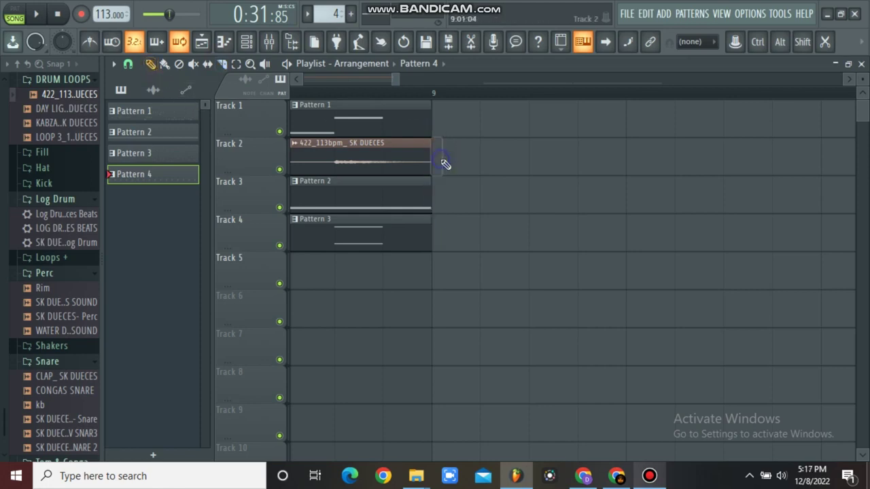
{"action": "left_click_drag", "start_coordinate": [390, 85], "coordinate": [74, 138]}
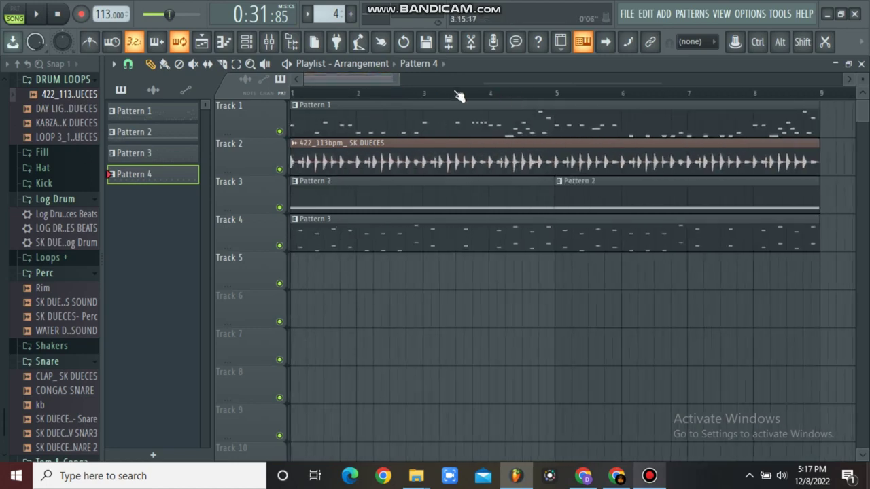
Duplicate the bar 1 to 8 clips on Tracks 1 to 4 three times to fill the arrangement through bar 32, then deselect them.
{"action": "left_click_drag", "start_coordinate": [418, 74], "coordinate": [842, 75]}
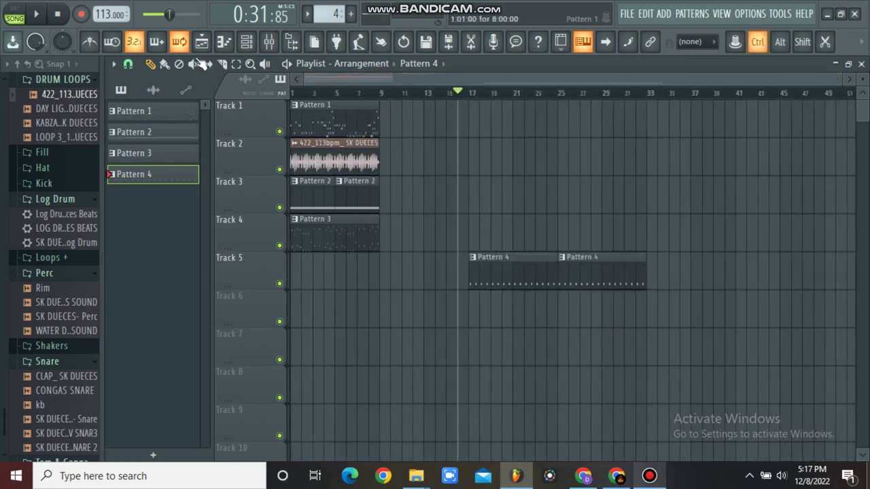
{"action": "left_click", "coordinate": [60, 15]}
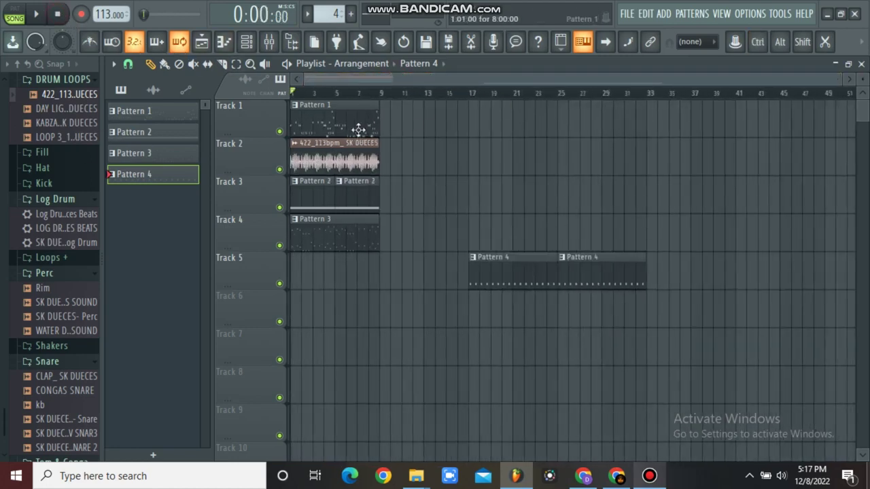
{"action": "left_click_drag", "start_coordinate": [382, 124], "coordinate": [128, 329]}
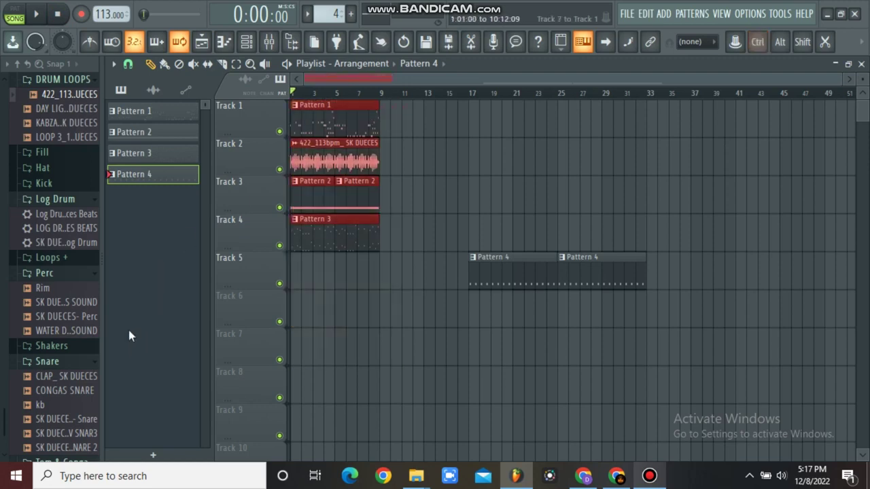
{"action": "left_click", "coordinate": [127, 64]}
{"action": "left_click", "coordinate": [149, 99]}
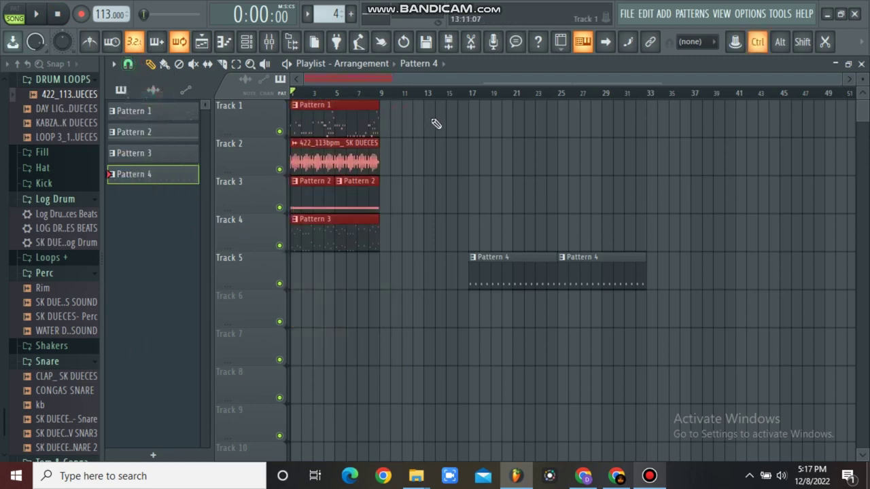
{"action": "key", "text": "ctrl+b"}
{"action": "key", "text": "ctrl+b"}
{"action": "key", "text": "ctrl+b"}
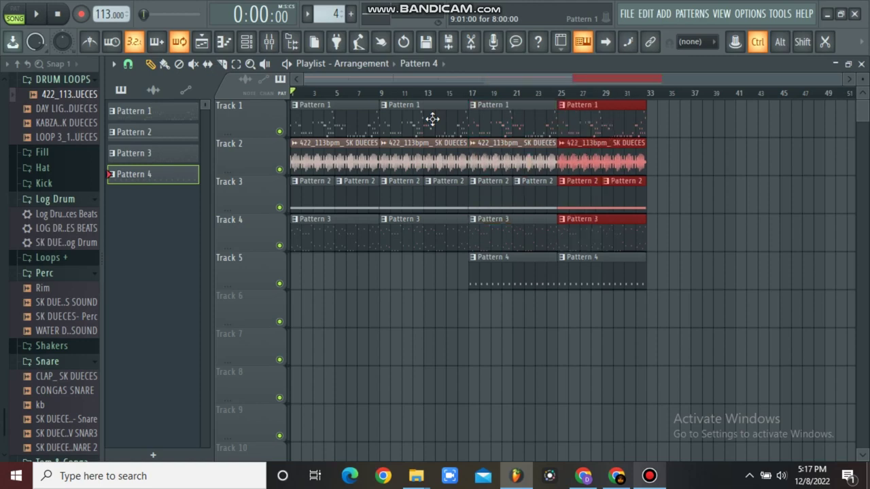
{"action": "left_click", "coordinate": [346, 286], "text": "ctrl"}
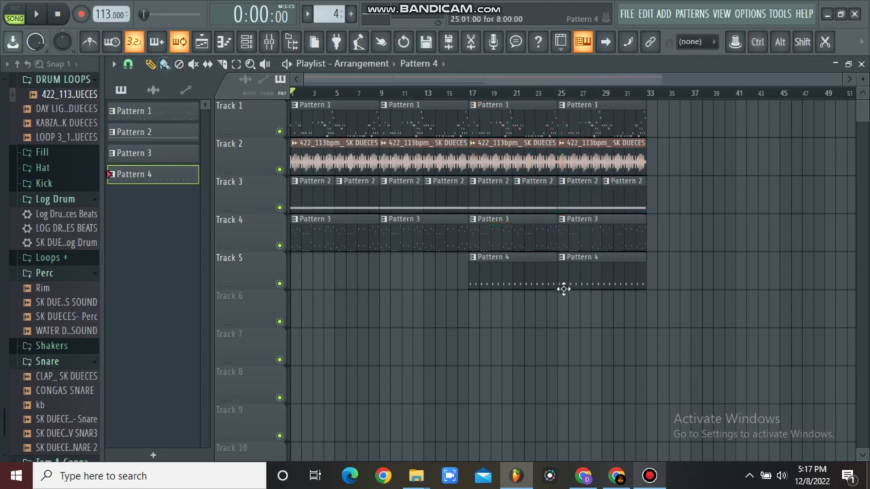
Replace the two Pattern 4 clips on Track 5 with new ones at bars 17 and 25.
{"action": "right_click", "coordinate": [525, 275]}
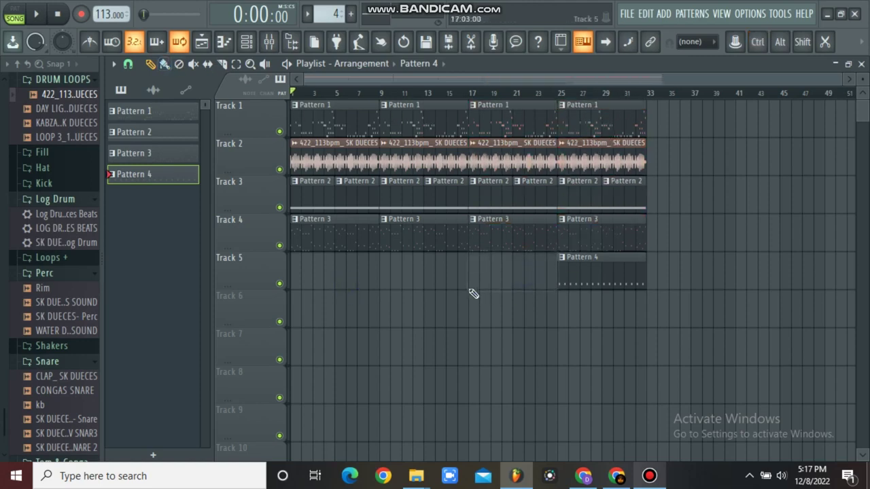
{"action": "left_click", "coordinate": [470, 283]}
{"action": "right_click", "coordinate": [604, 271]}
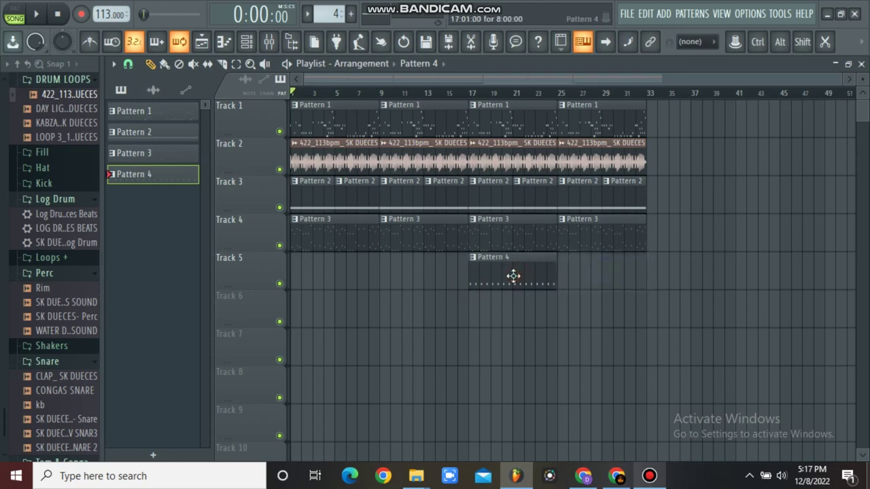
{"action": "left_click_drag", "start_coordinate": [510, 277], "coordinate": [605, 280]}
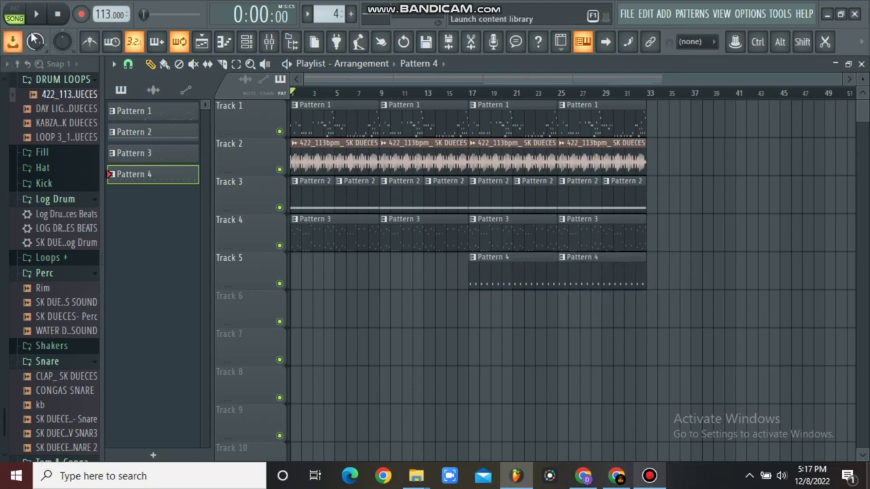
Play the arrangement from the start and delete the Pattern 3 clip at bar 1 on Track 4.
{"action": "key", "text": "space"}
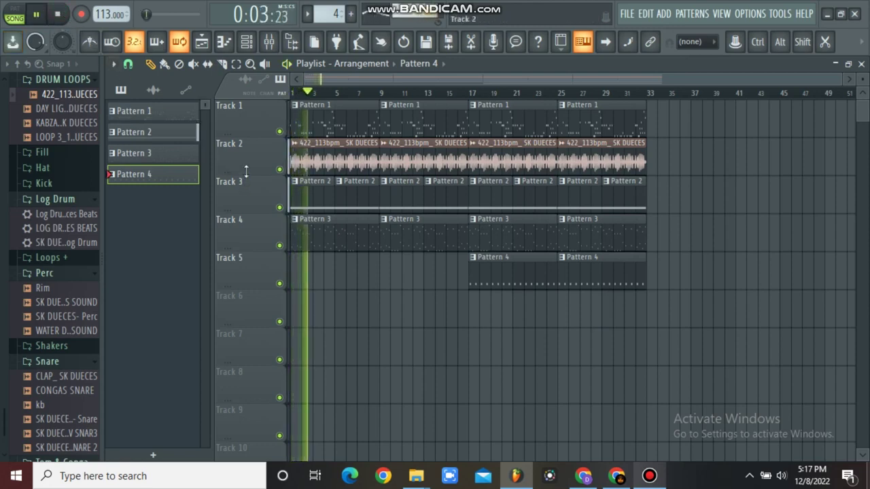
{"action": "key", "text": "space"}
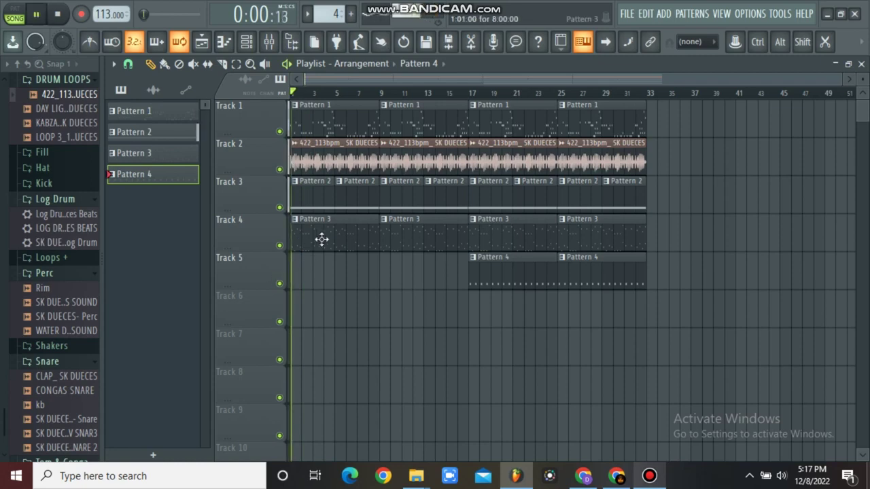
{"action": "right_click", "coordinate": [325, 243]}
{"action": "key", "text": "space"}
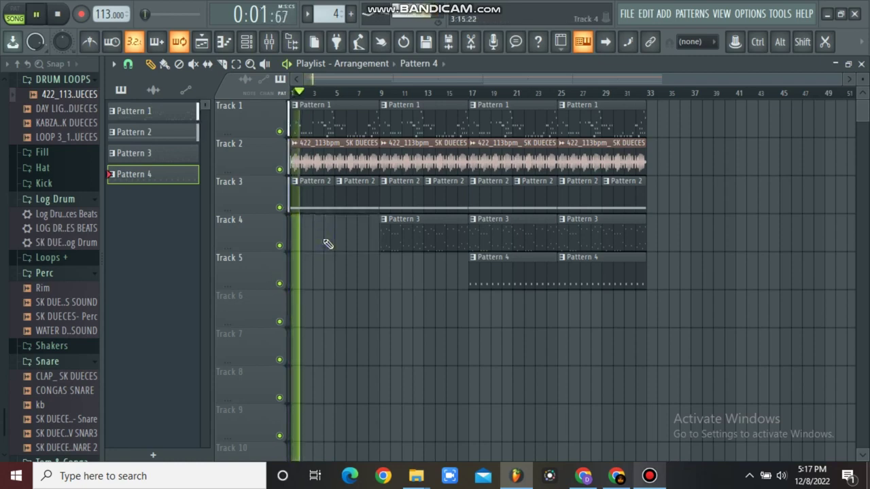